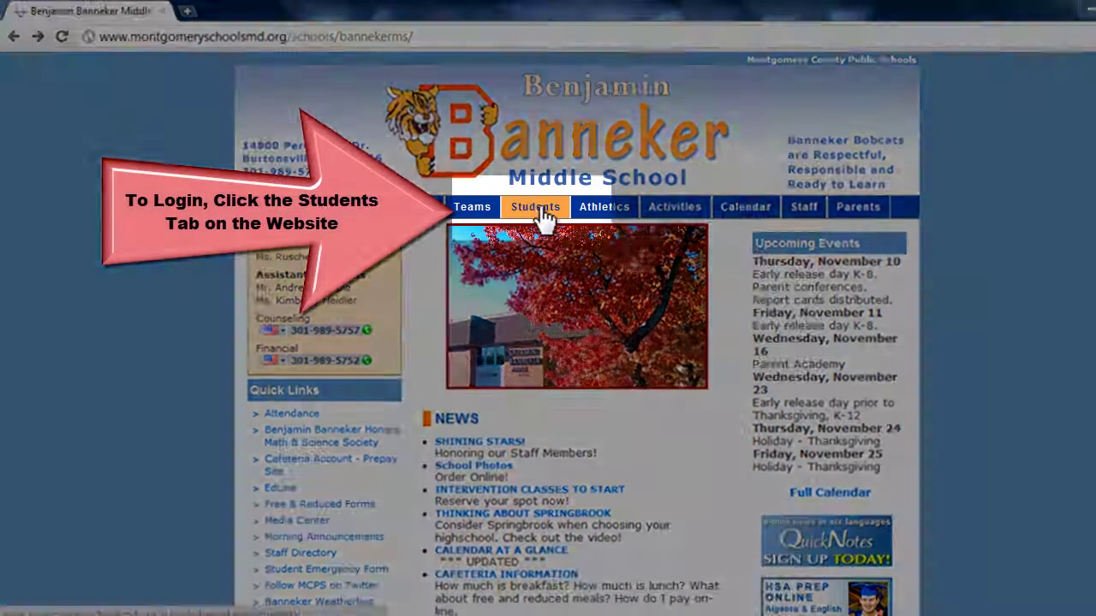
Reach Britannica Image Quest through the Students, Homework Resources and Middle School pages
left_click(538, 209)
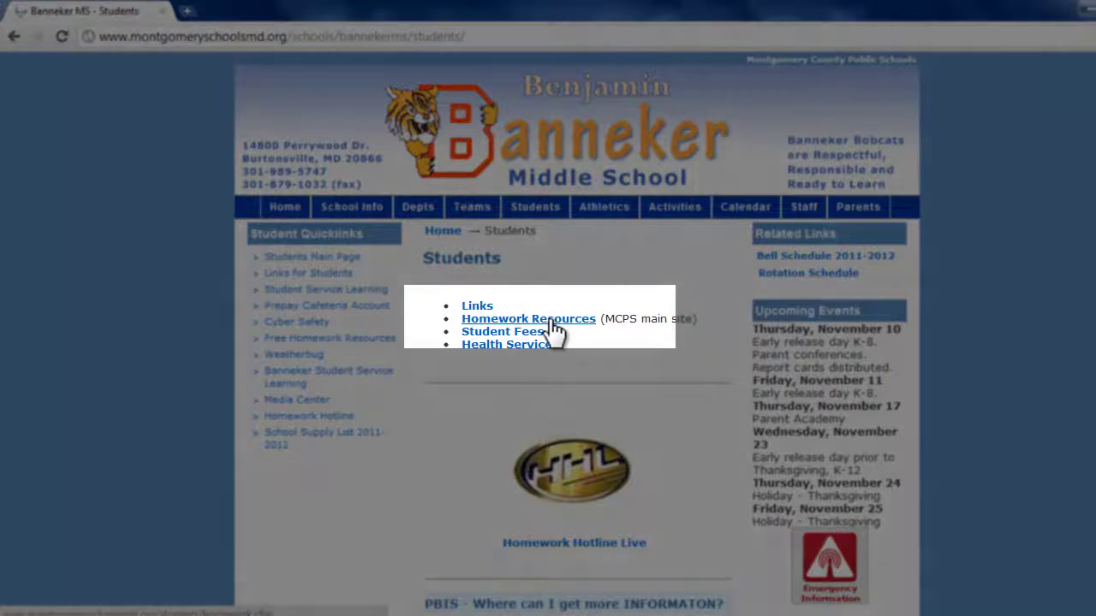
left_click(552, 328)
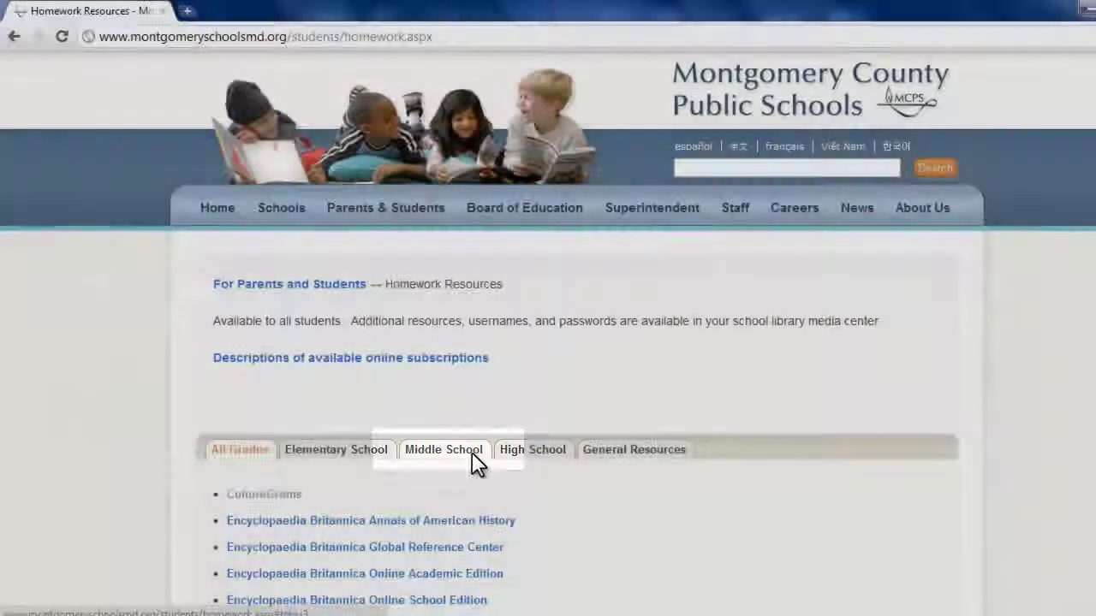
left_click(473, 454)
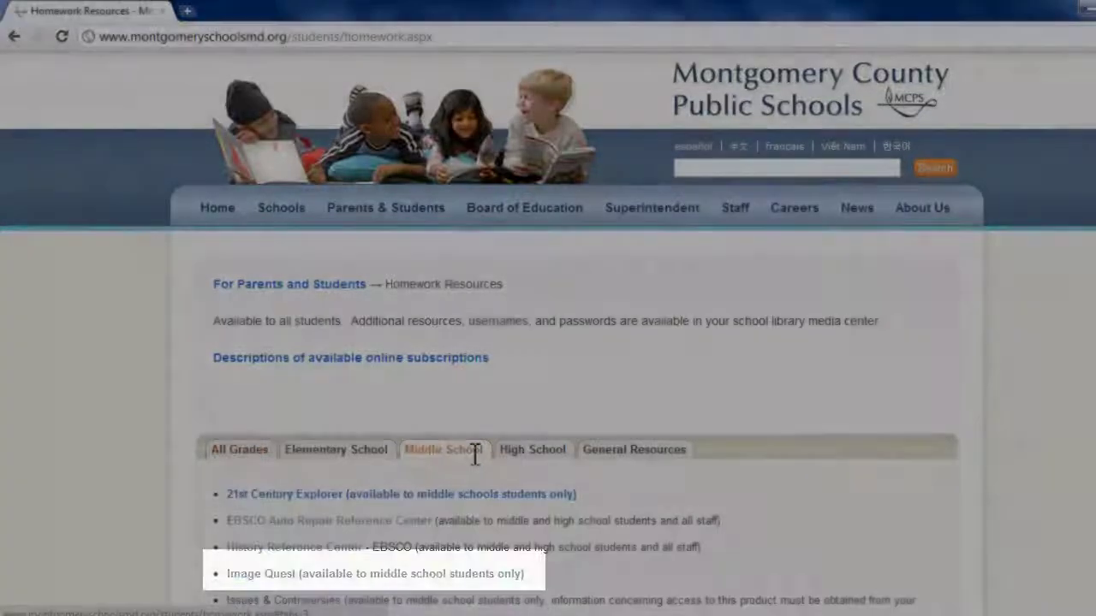
left_click(285, 575)
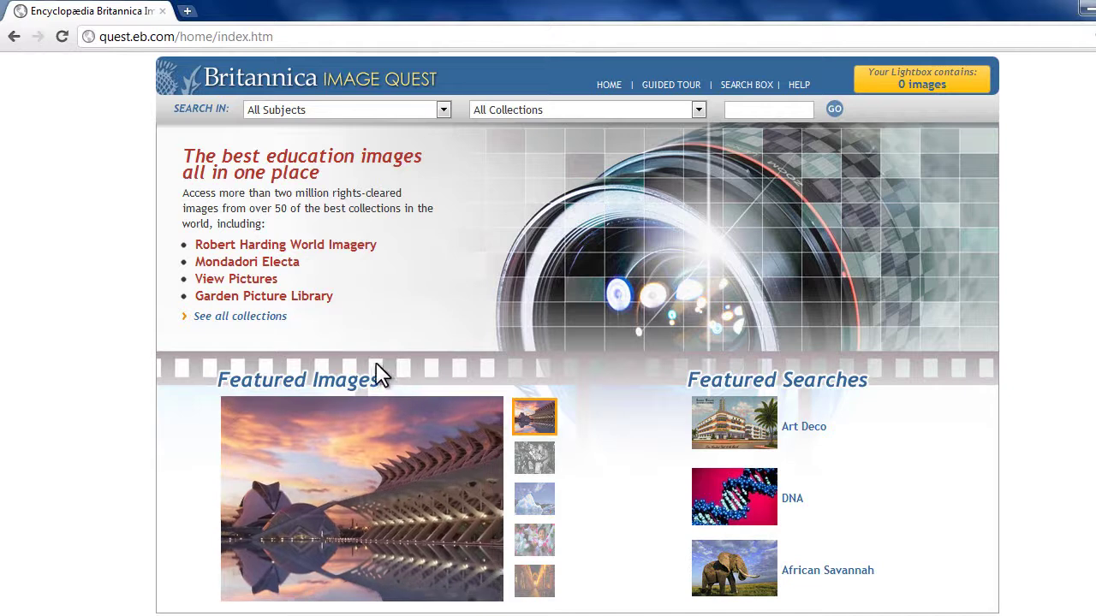
left_click(274, 317)
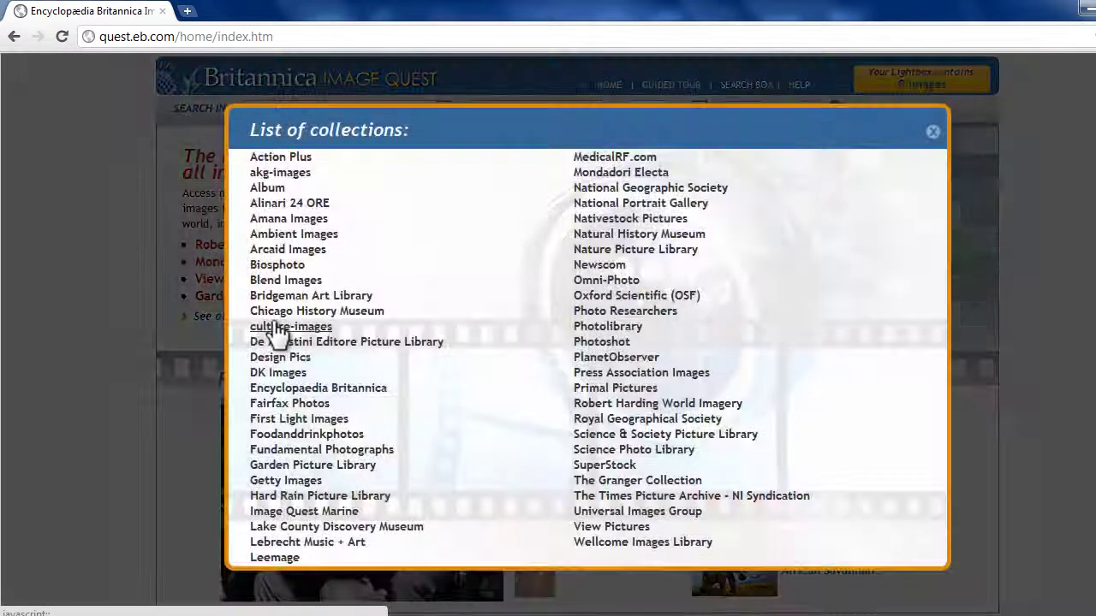
left_click(932, 131)
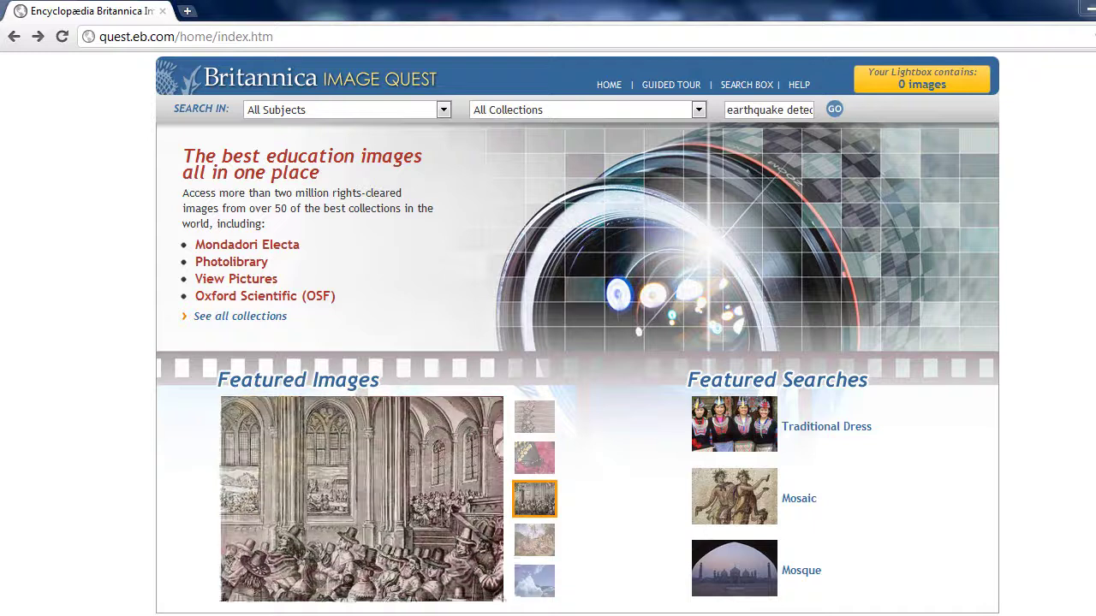
left_click(765, 446)
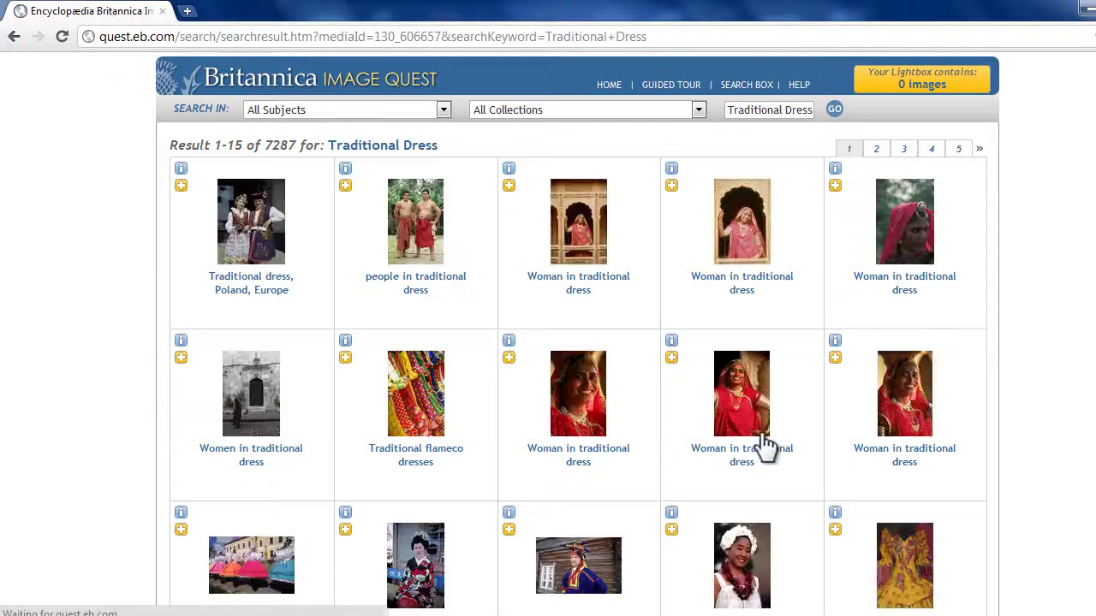
left_click(17, 39)
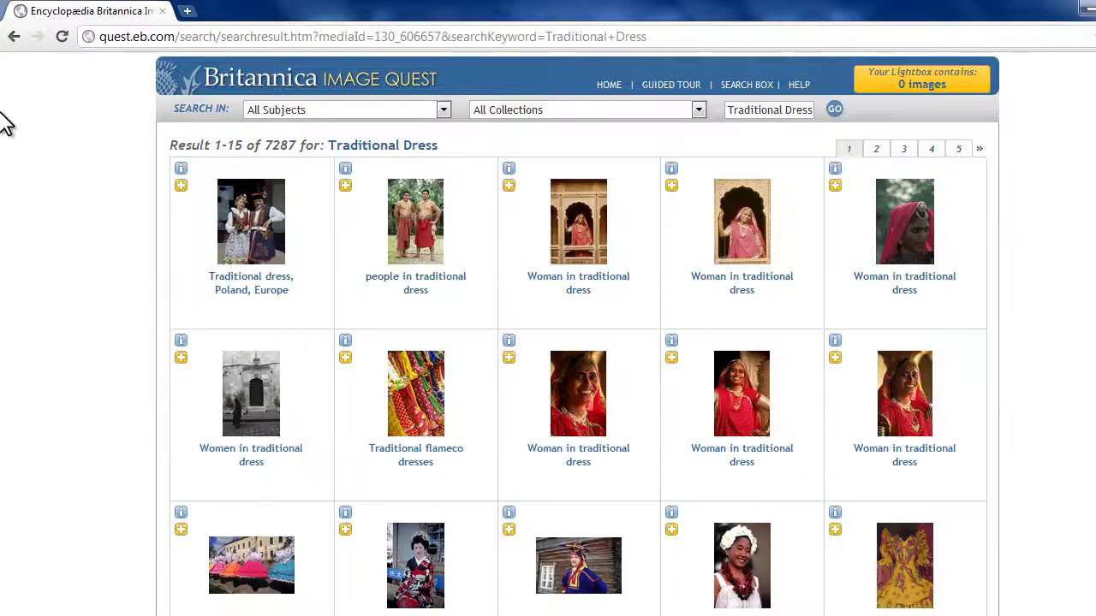
left_click(14, 36)
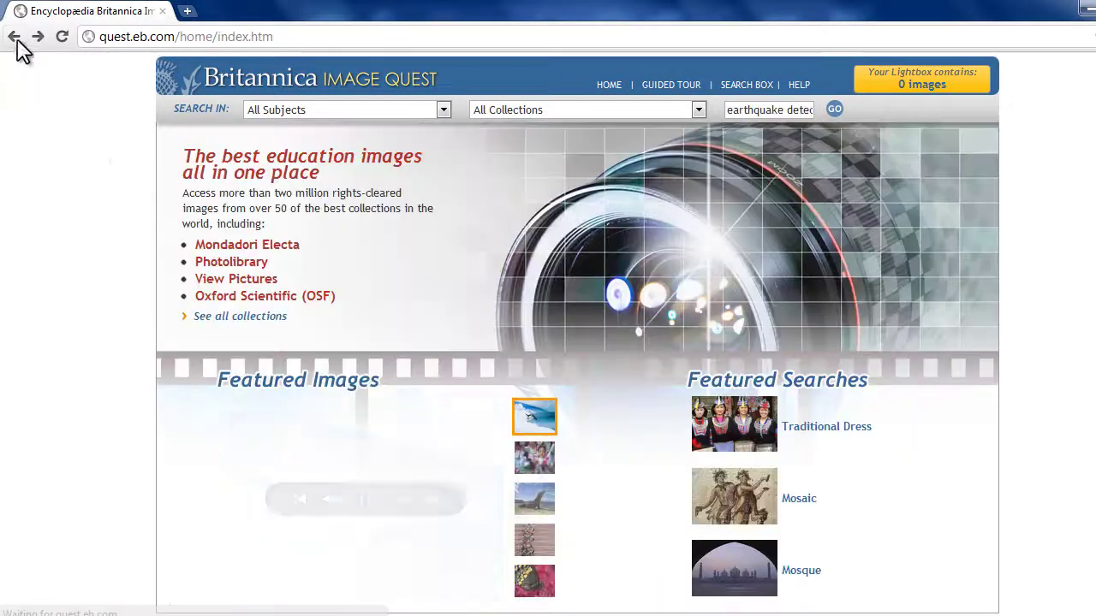
left_click(731, 514)
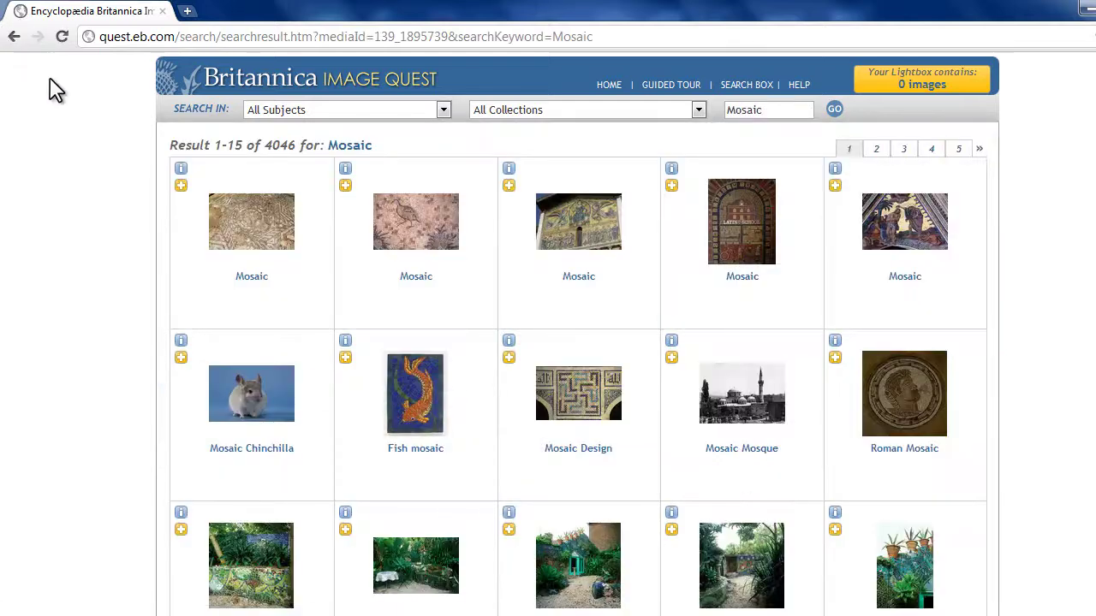
left_click(418, 246)
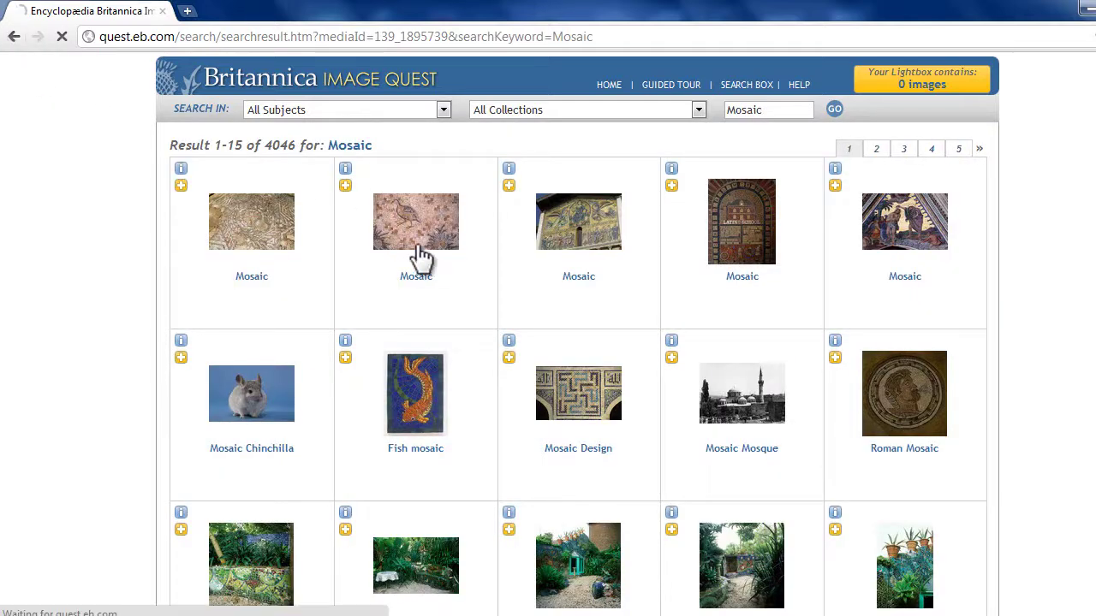
left_click(14, 37)
left_click(13, 37)
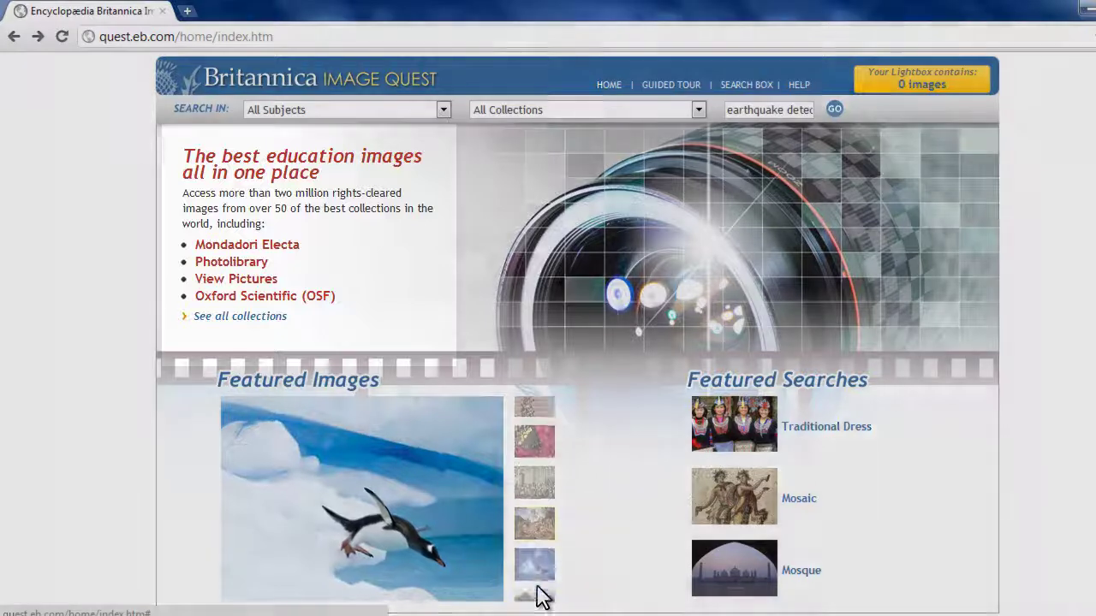
left_click(541, 597)
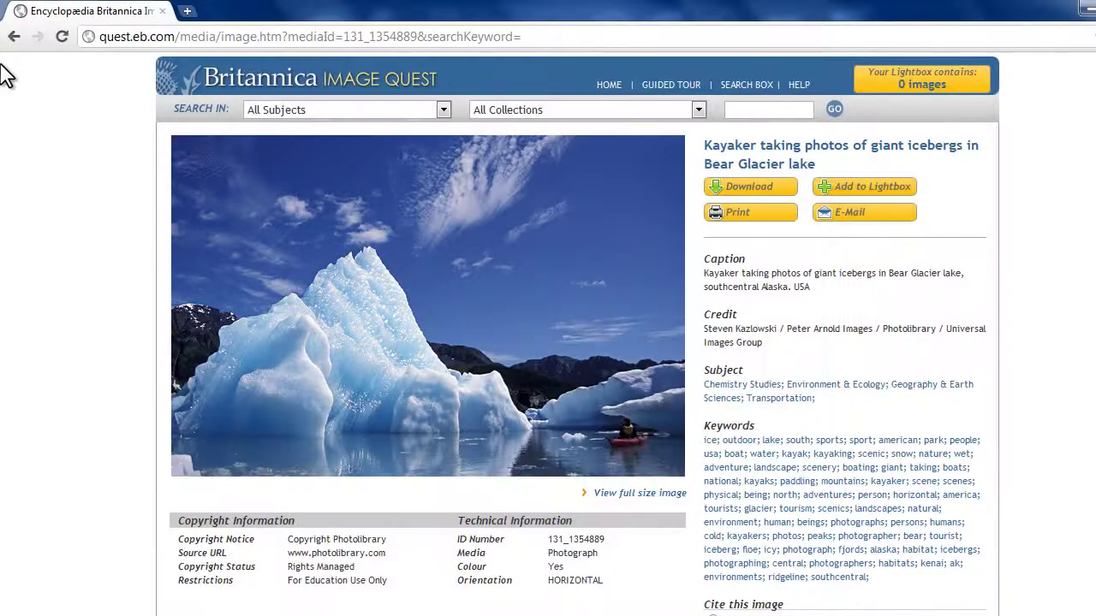
left_click(12, 40)
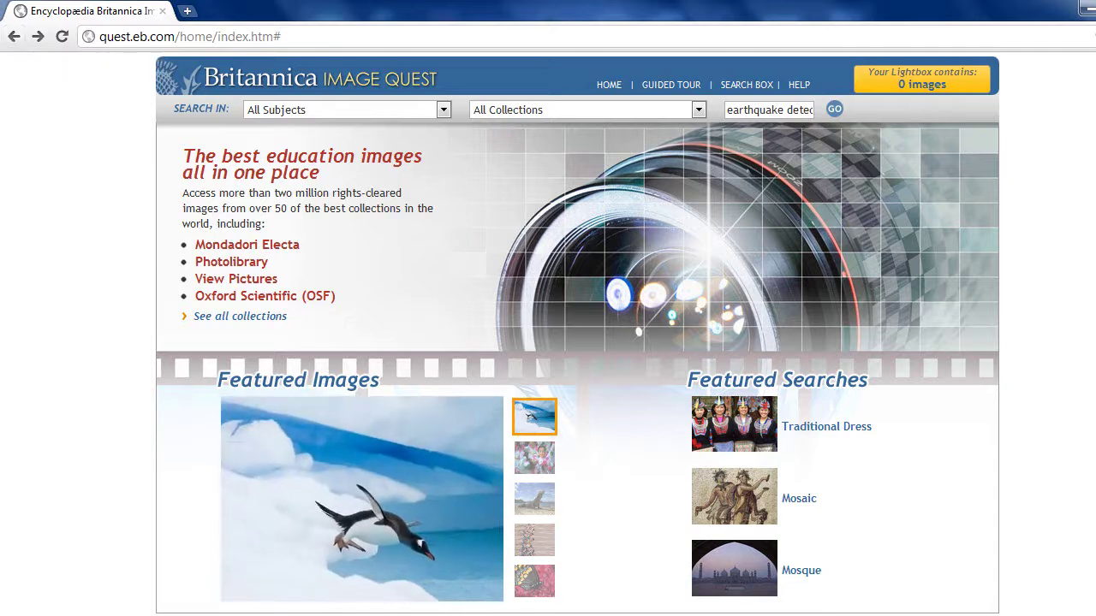
left_click(718, 513)
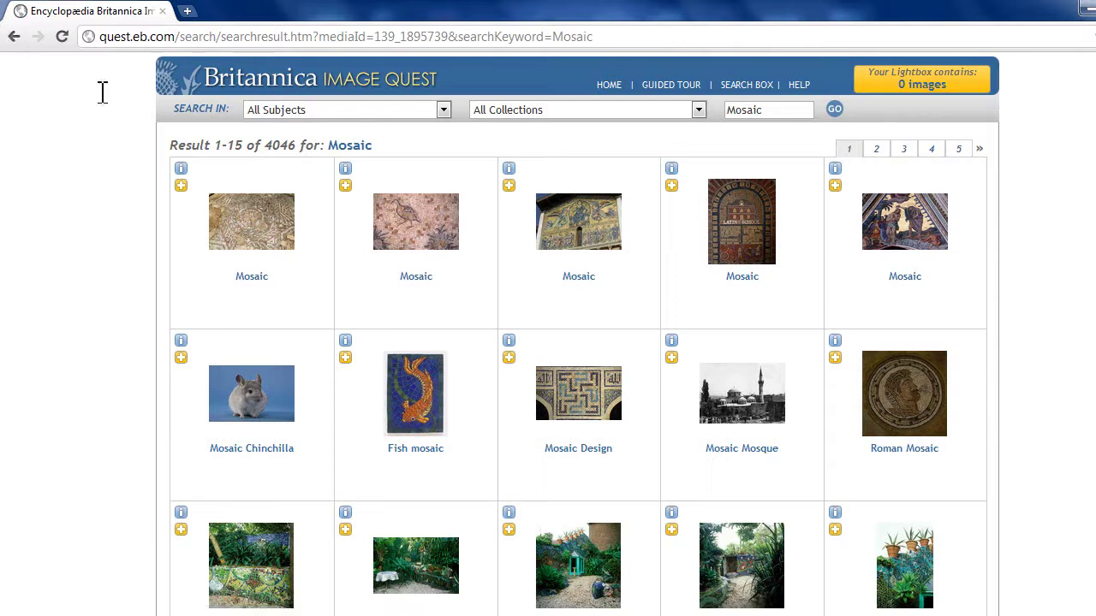
left_click(417, 246)
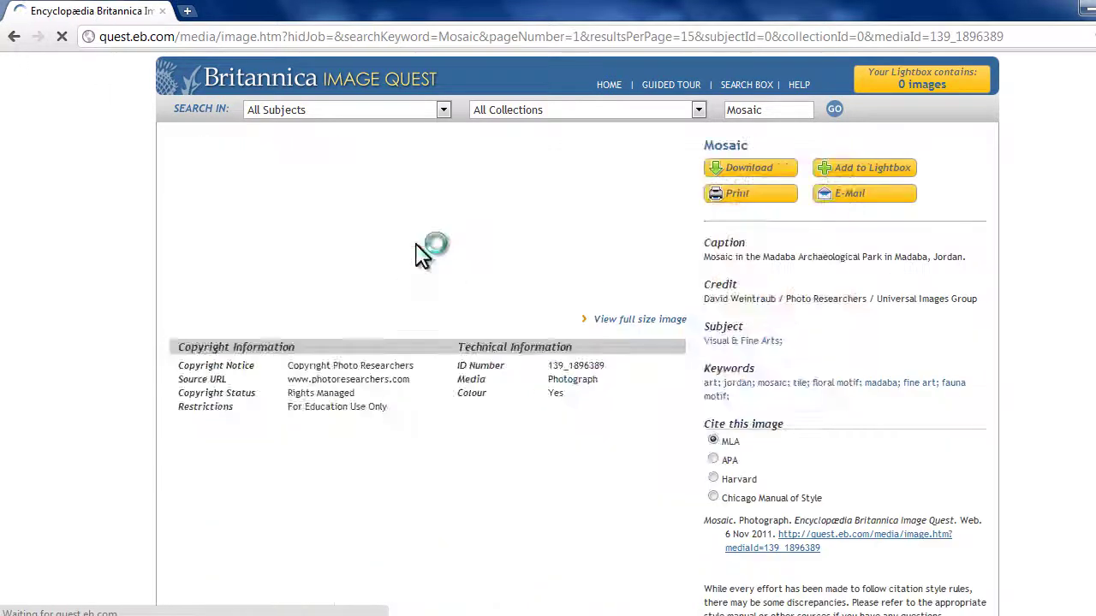
left_click(609, 84)
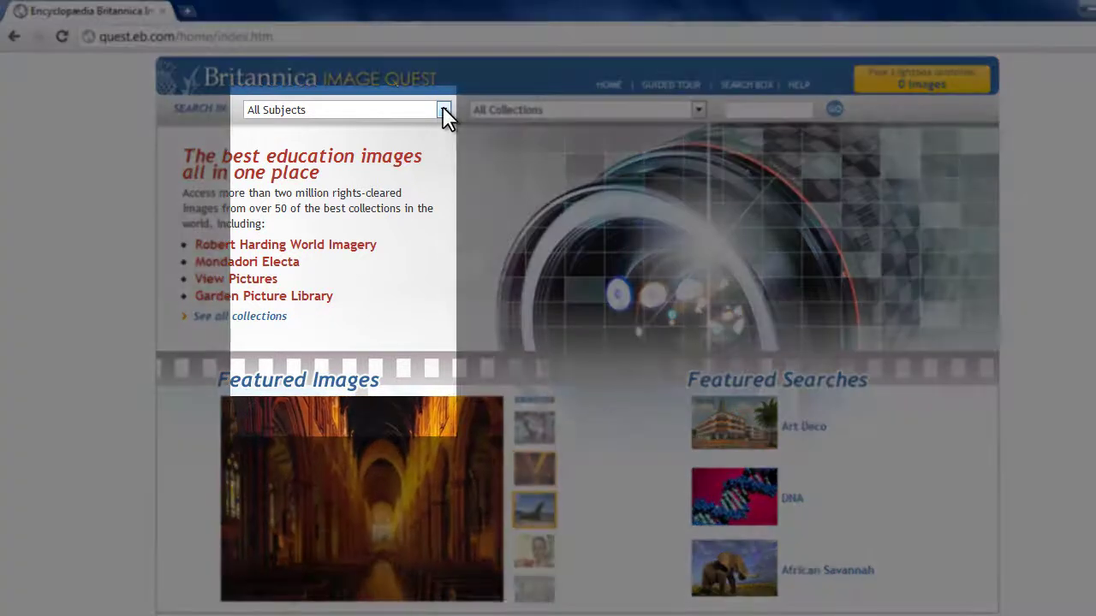
Search All Subjects and All Collections for 'Ancient China', returning 1417 images
left_click(442, 110)
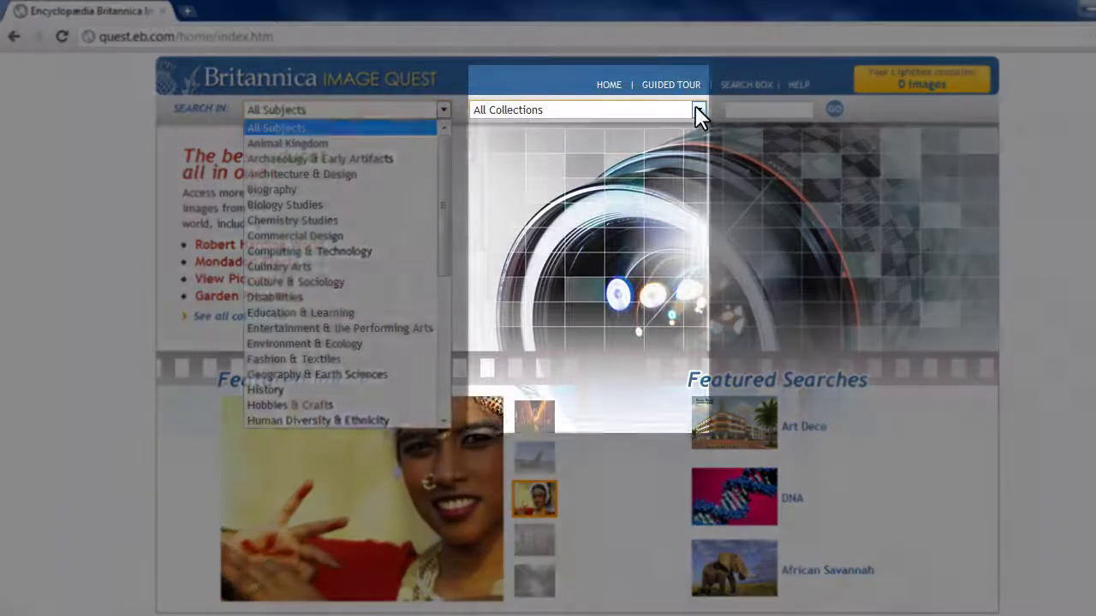
left_click(698, 110)
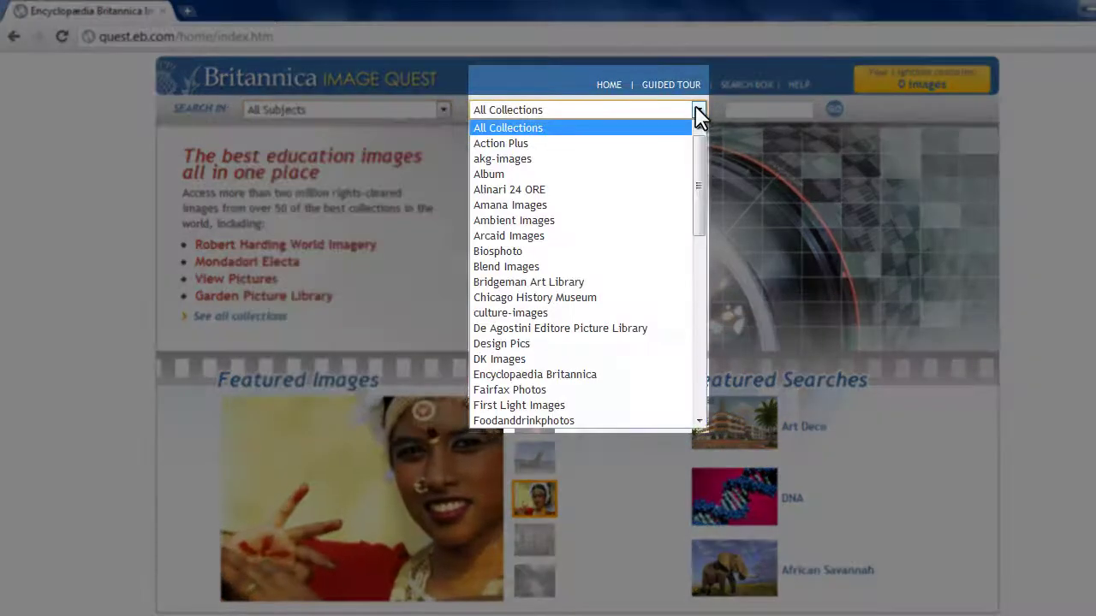
left_click_drag(698, 154, 691, 207)
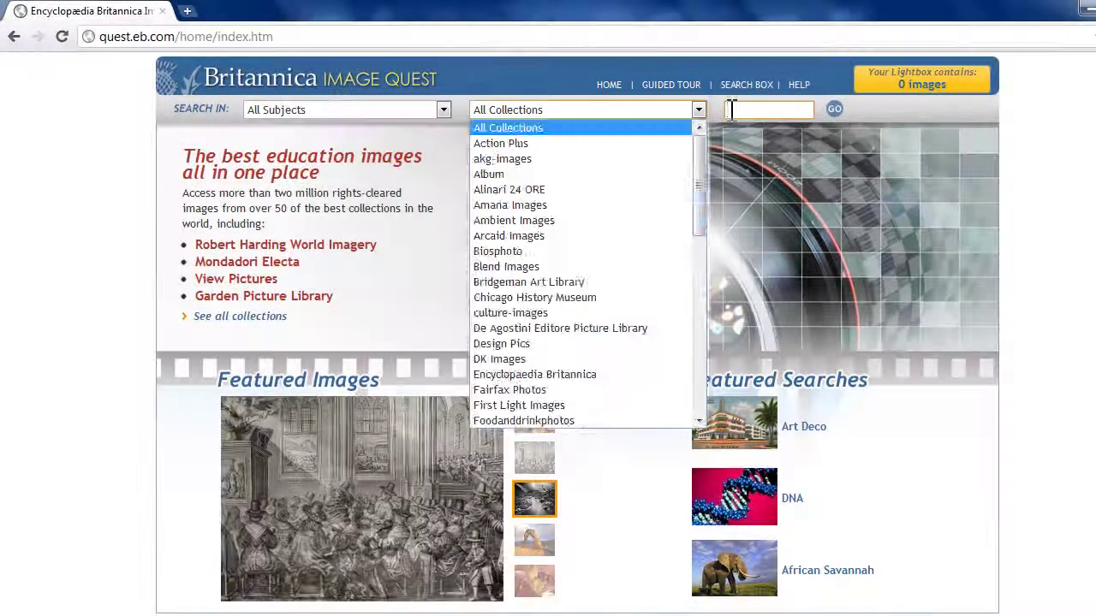
left_click(732, 109)
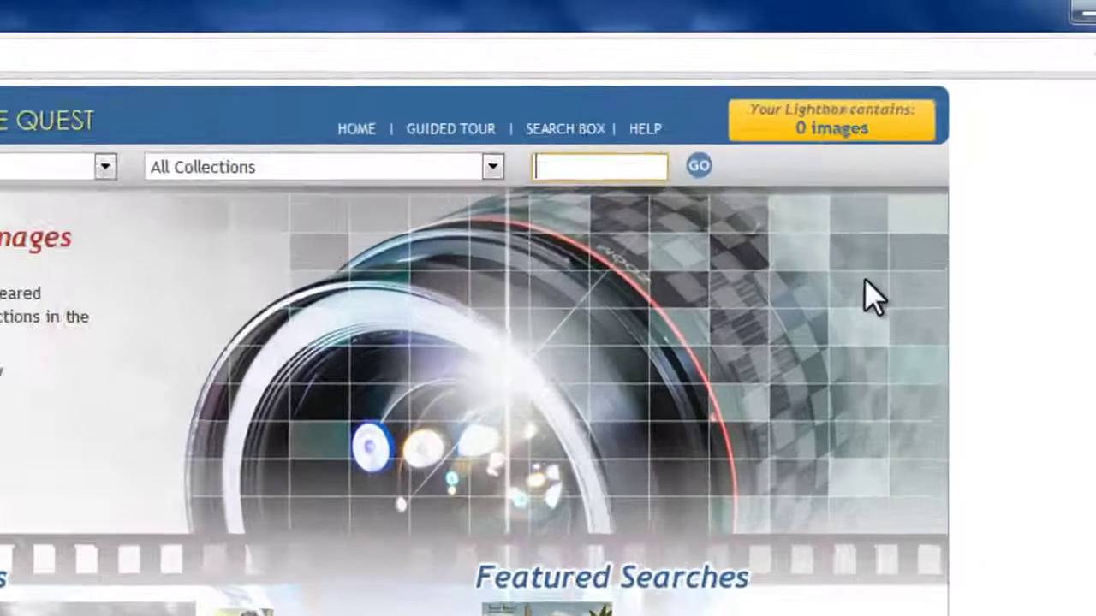
type("A")
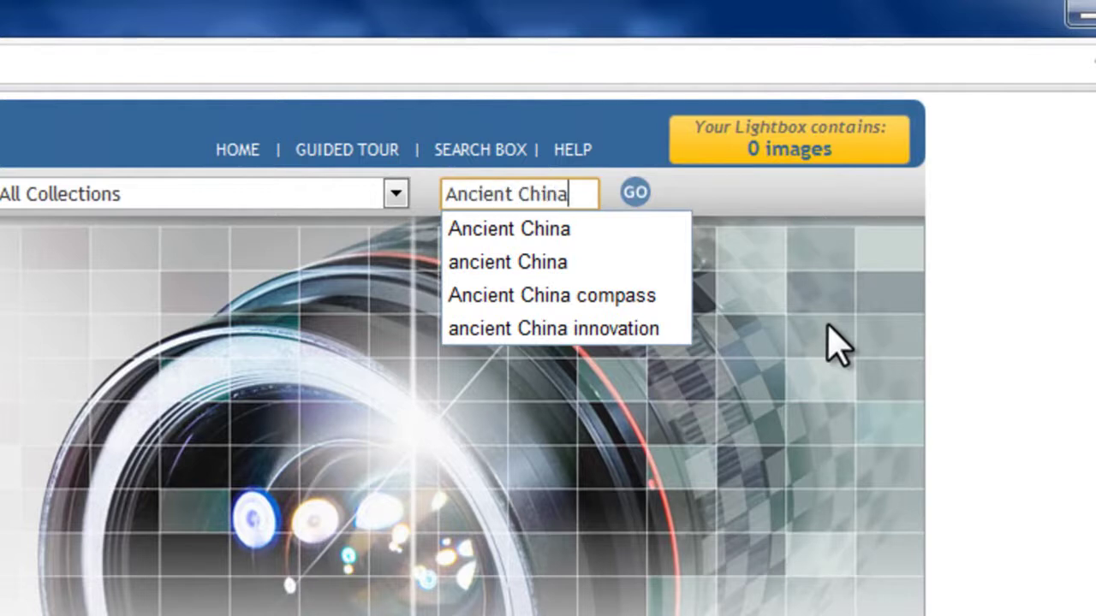
type("ncient China")
left_click(634, 192)
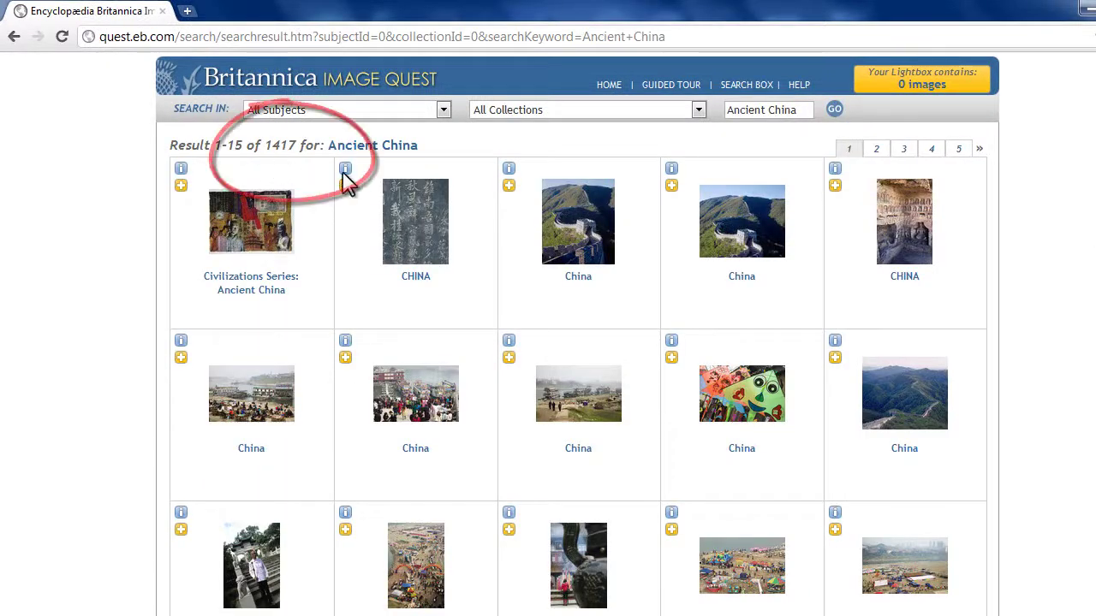
Search for 'Chinese inventions' and open the Ancient Chinese earthquake detector image's details
left_click(810, 110)
key("BackSpace")
key("BackSpace")
key("BackSpace")
key("BackSpace")
key("BackSpace")
key("BackSpace")
key("BackSpace")
key("BackSpace")
key("BackSpace")
key("BackSpace")
key("BackSpace")
key("BackSpace")
key("BackSpace")
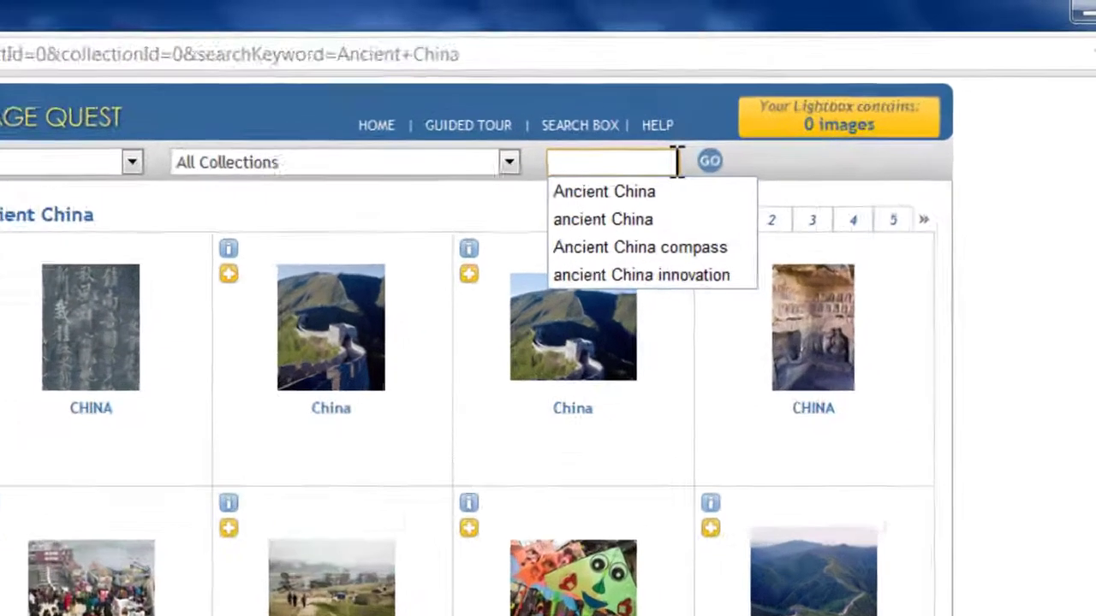
type("Chinese")
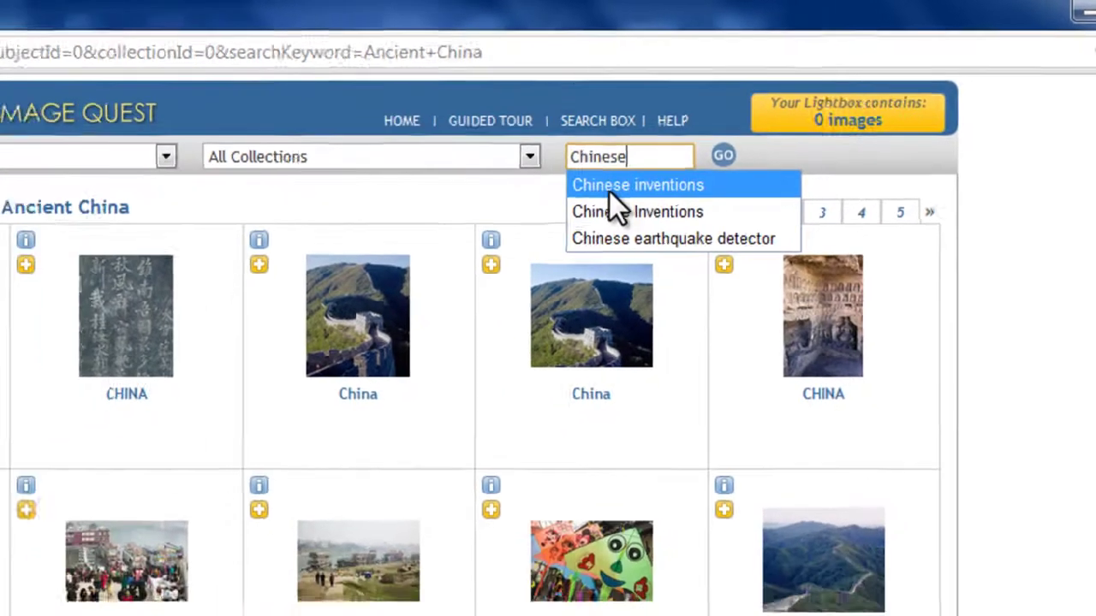
left_click(565, 206)
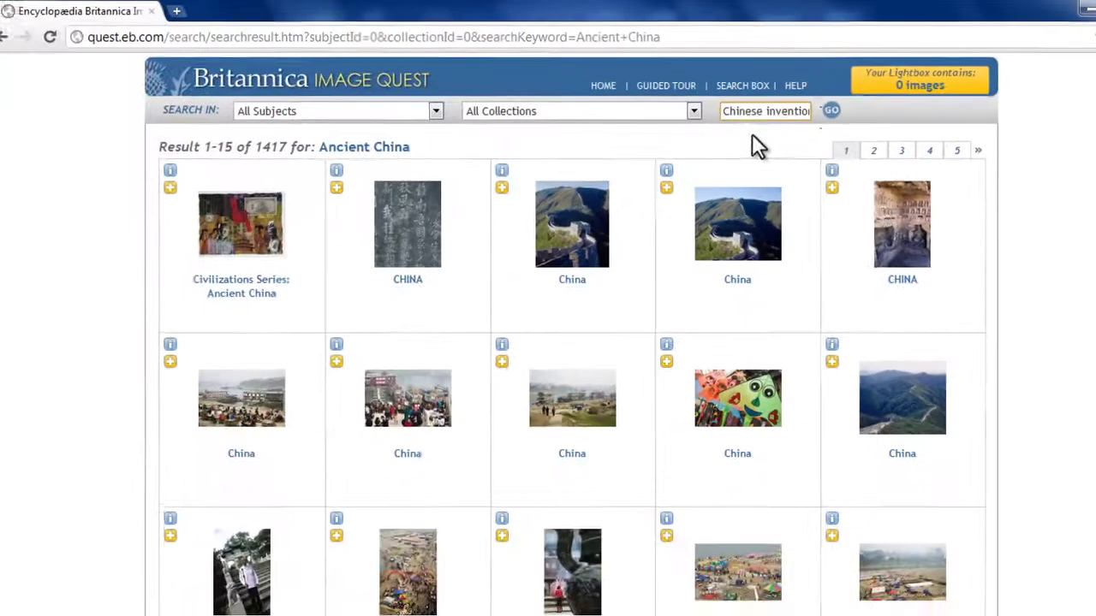
left_click(834, 112)
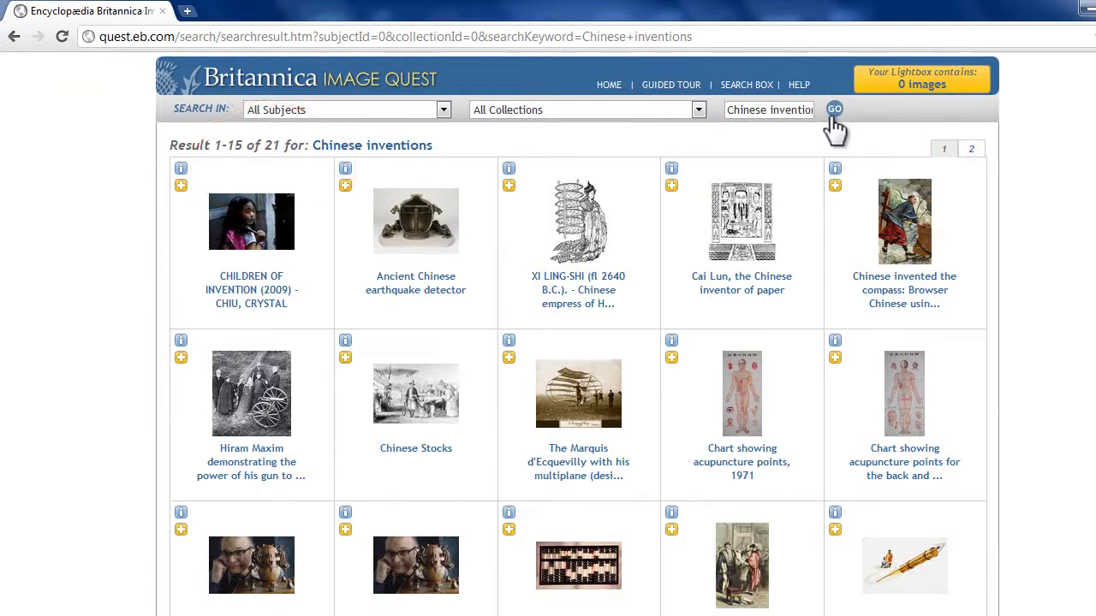
left_click(426, 225)
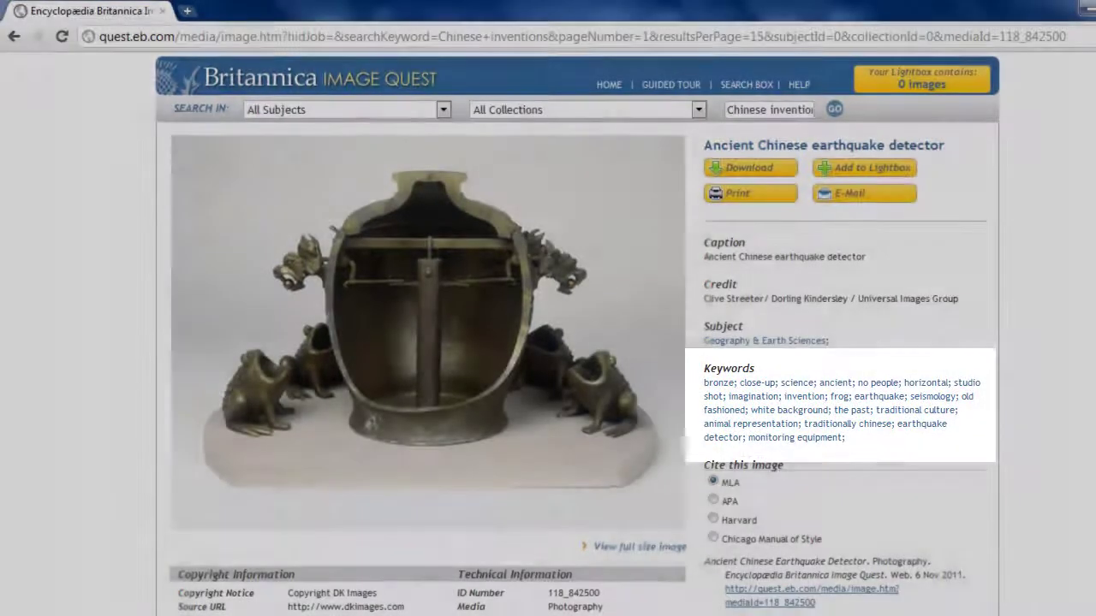
Copy the earthquake detector image's APA citation and switch over to Word
scroll(577, 332, "down", 1)
scroll(577, 332, "down", 2)
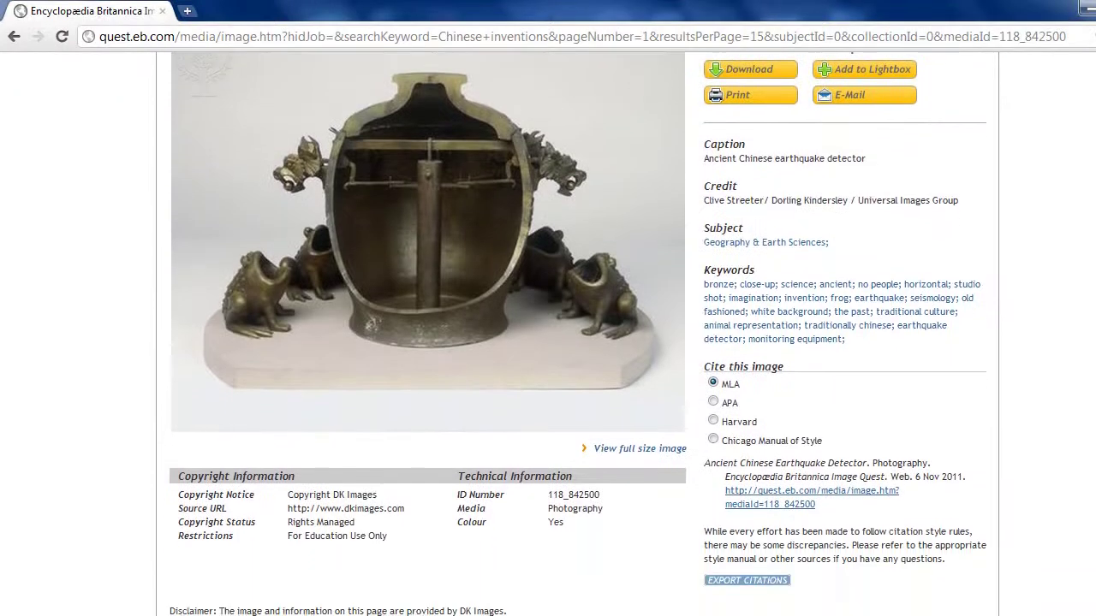
left_click(714, 396)
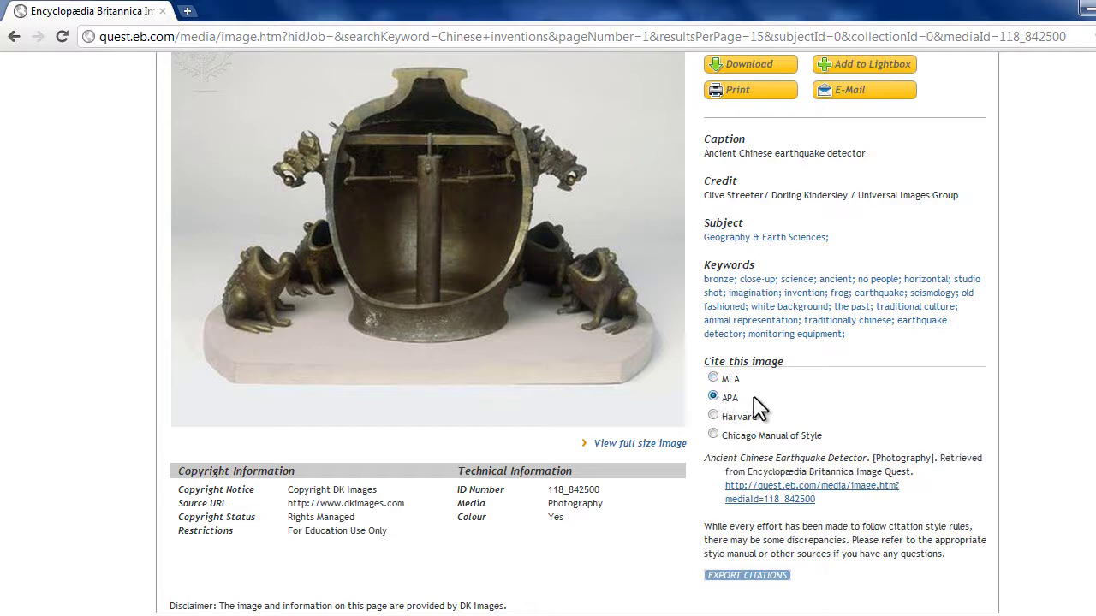
left_click_drag(827, 500, 709, 463)
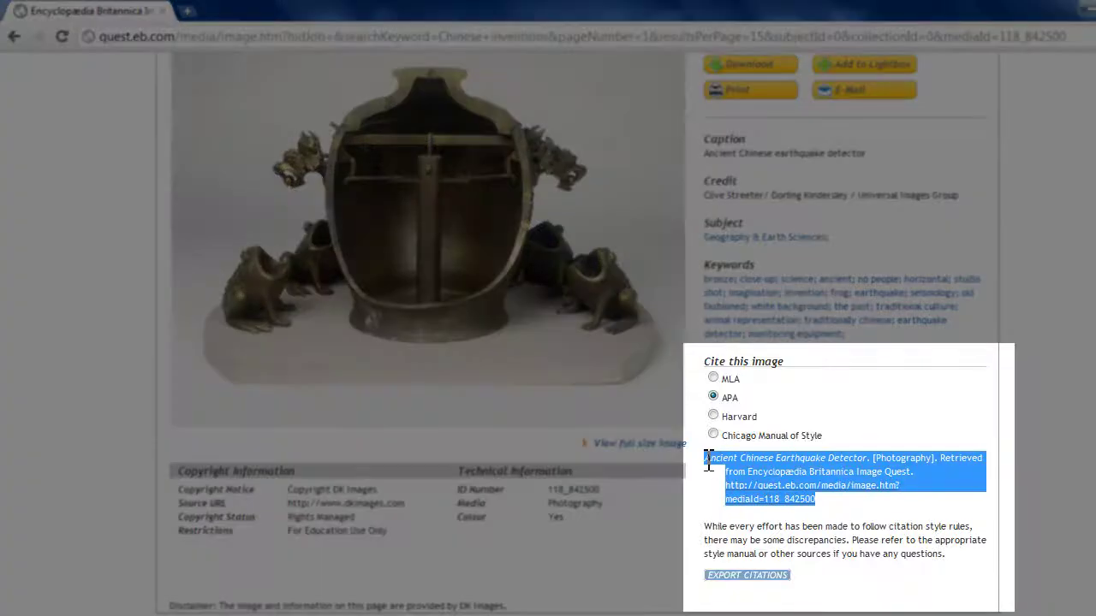
right_click(733, 464)
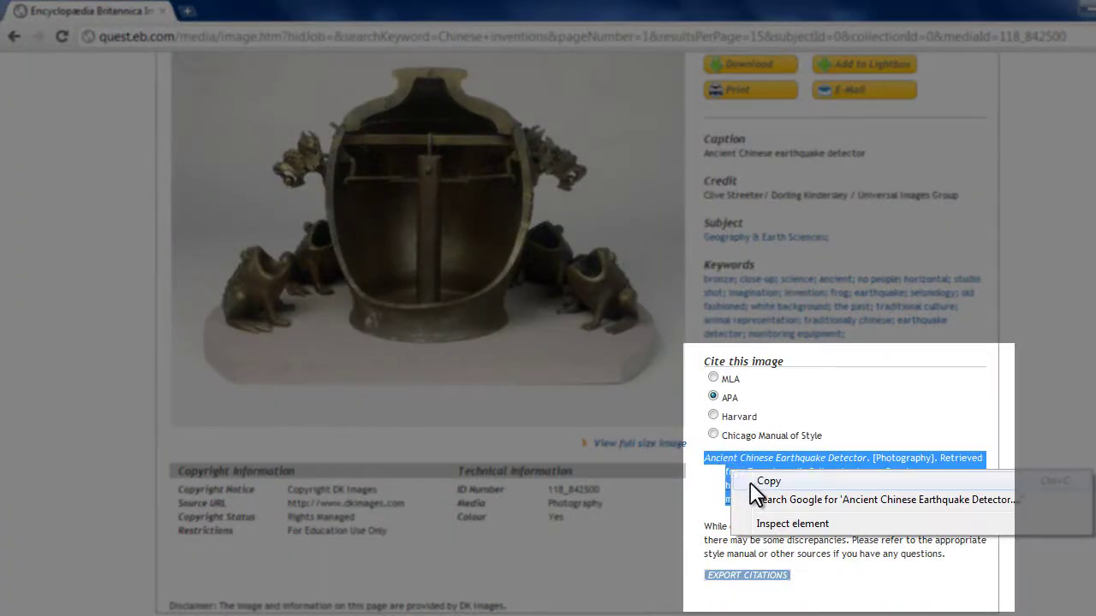
left_click(750, 483)
key("alt+Tab")
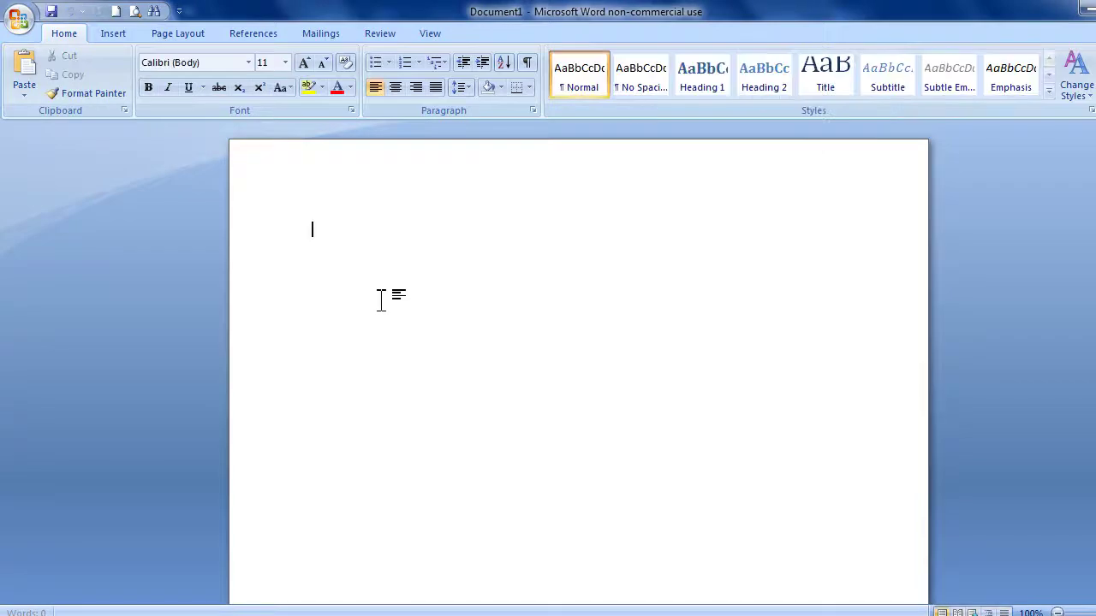
Paste the APA citation into Word's Document1 and return to the browser
right_click(378, 285)
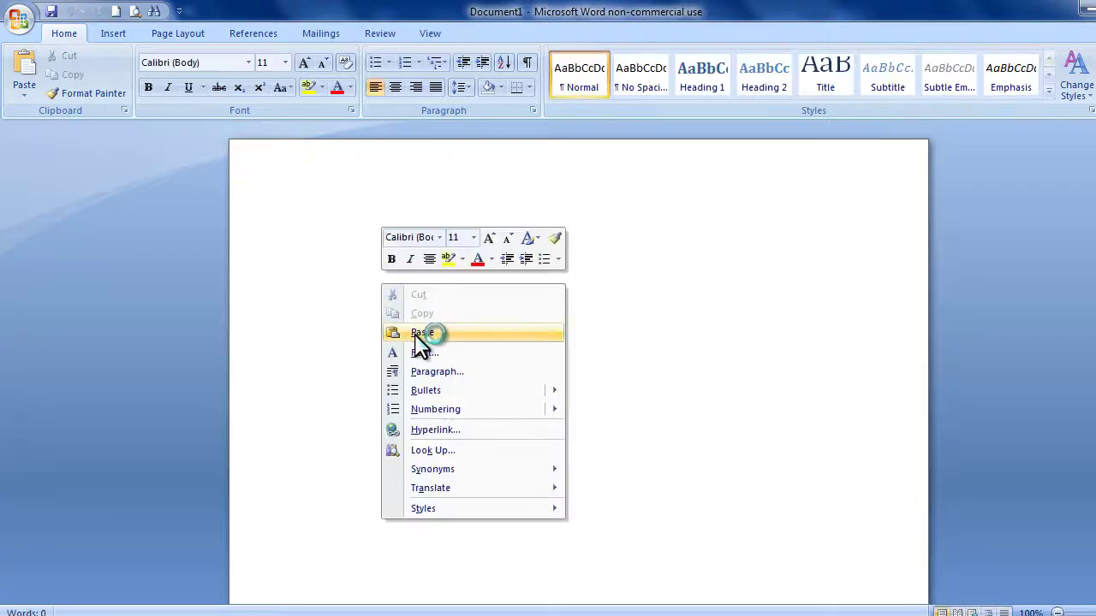
left_click(422, 333)
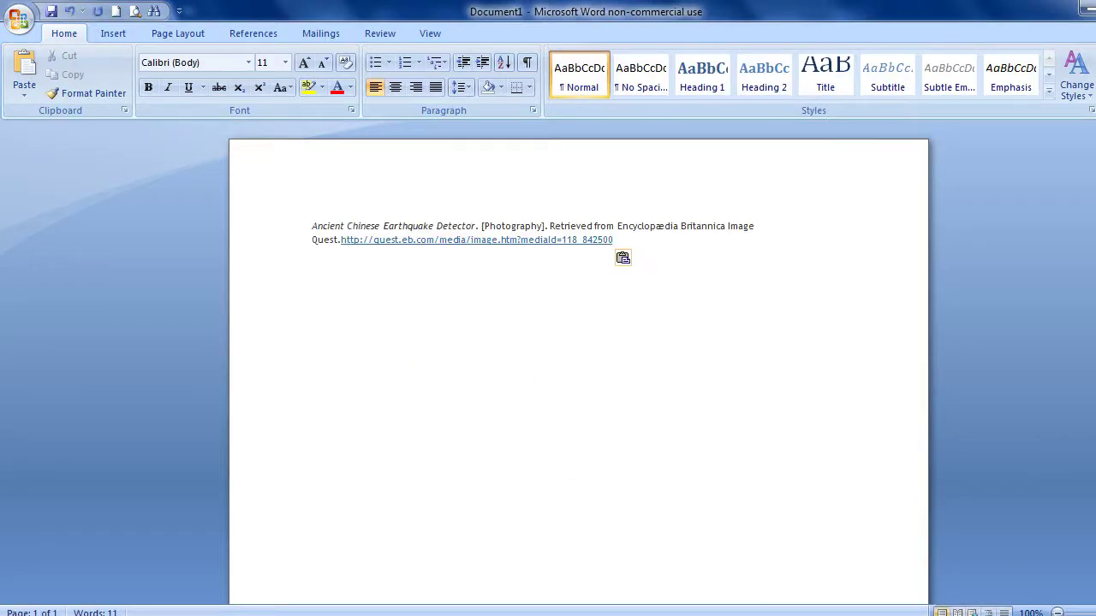
key("alt+Tab")
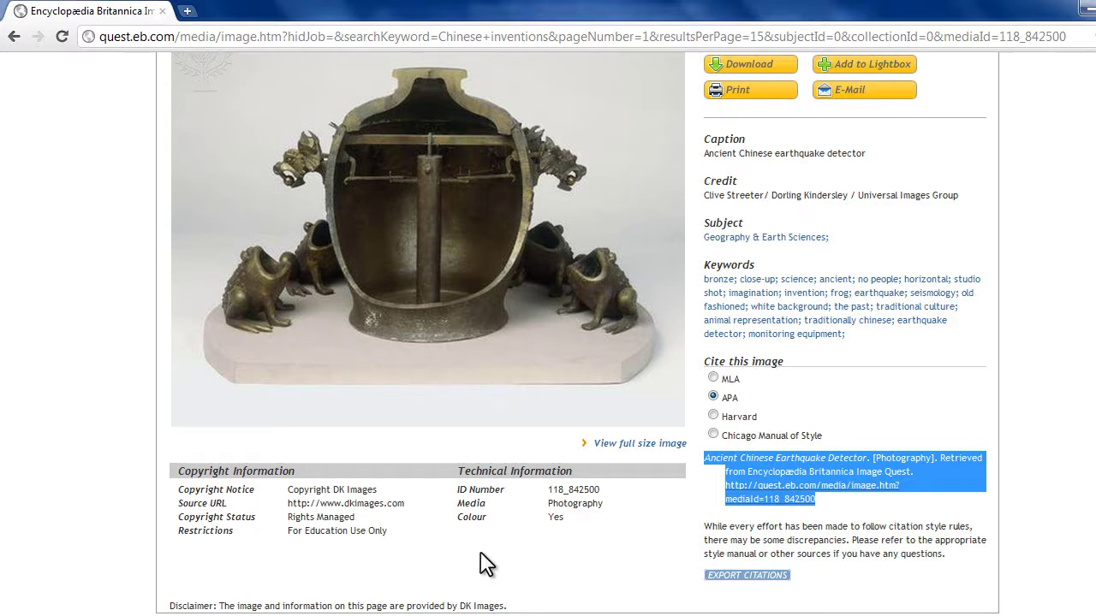
Add two more Chinese inventions results to the lightbox and view it with 5 images
scroll(1017, 561, "up", 2)
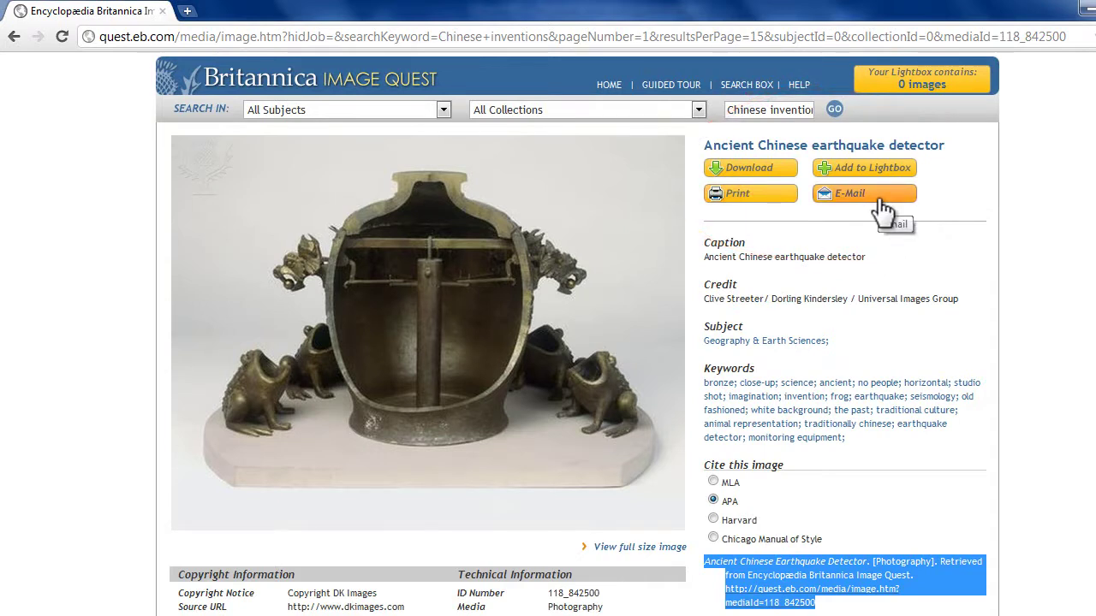
left_click(12, 37)
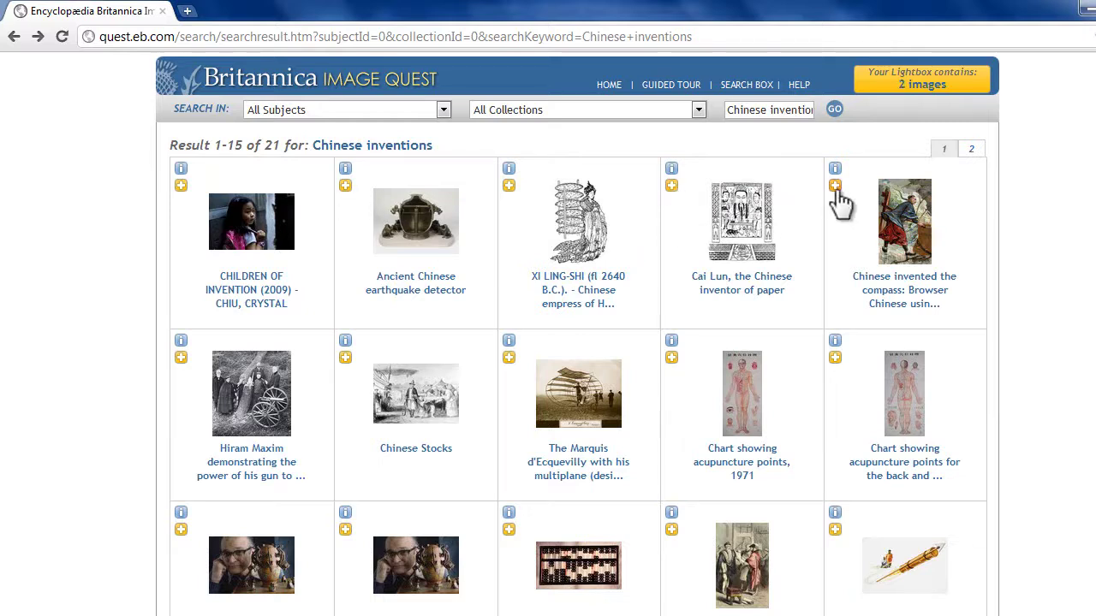
left_click(672, 530)
left_click(345, 530)
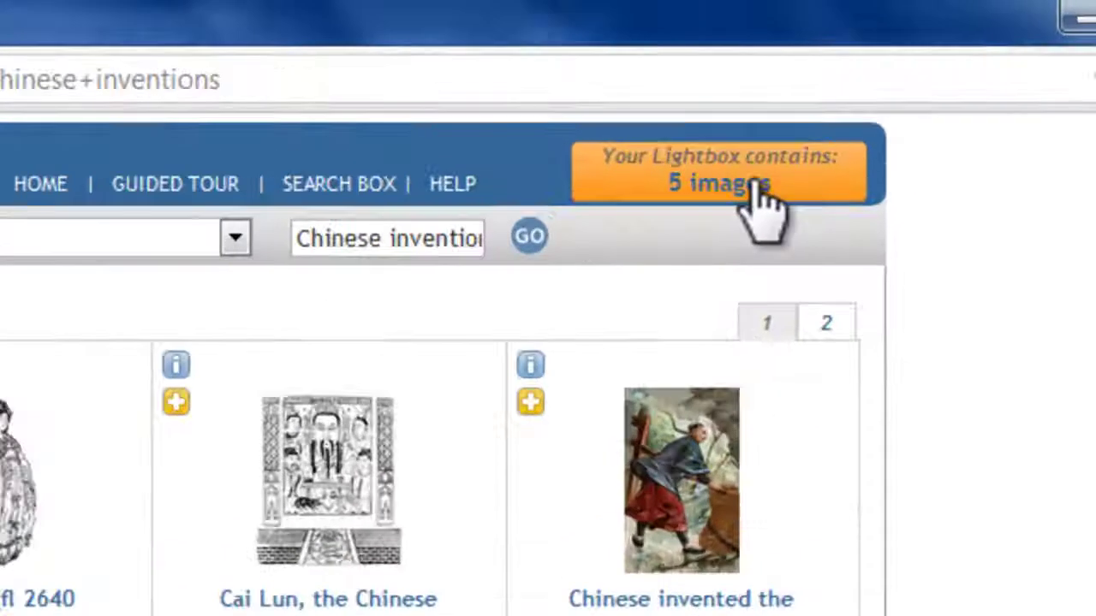
left_click(937, 84)
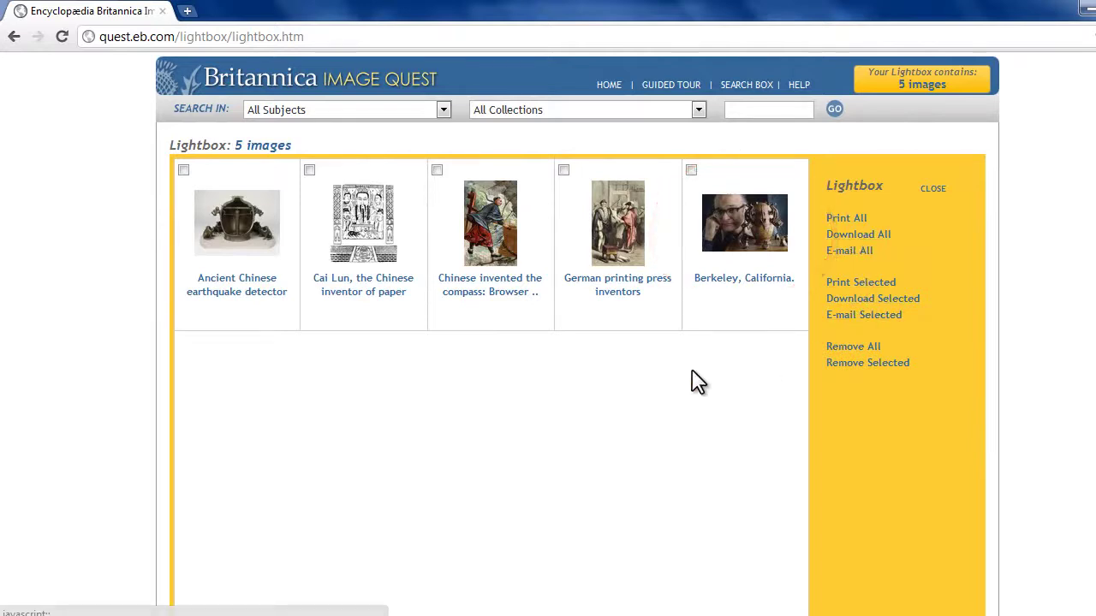
Download the earthquake detector and Berkeley, California images as images (8).zip and open it
left_click(184, 169)
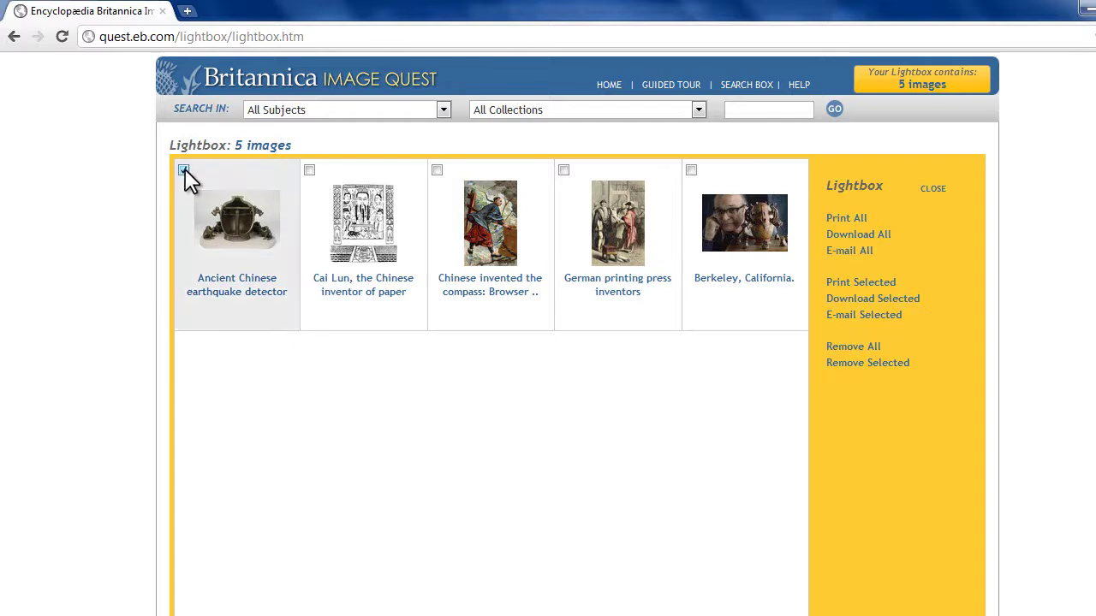
left_click(693, 170)
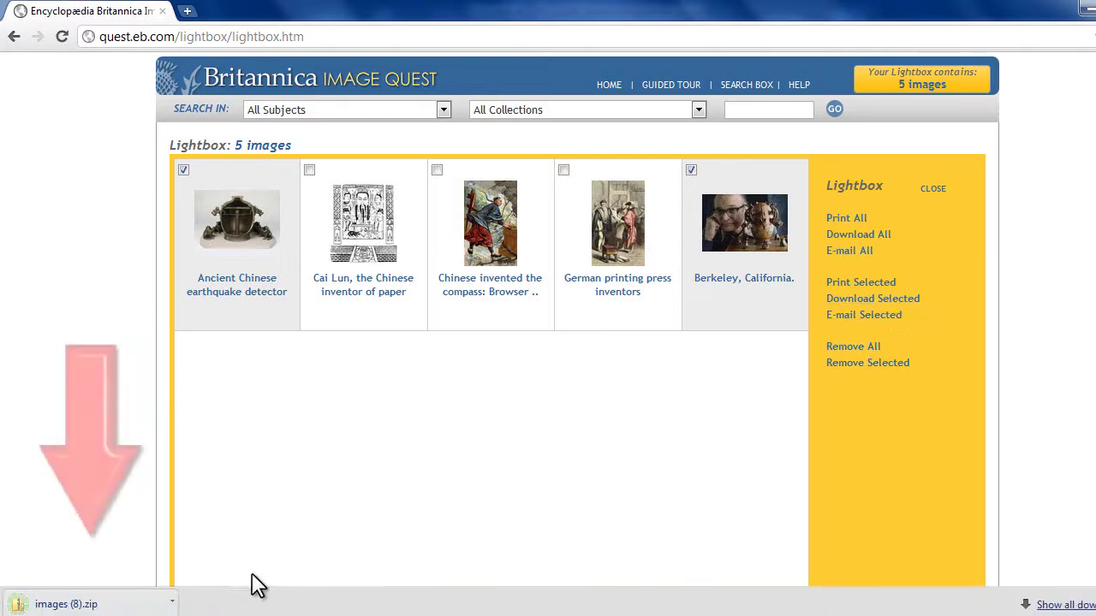
left_click(111, 610)
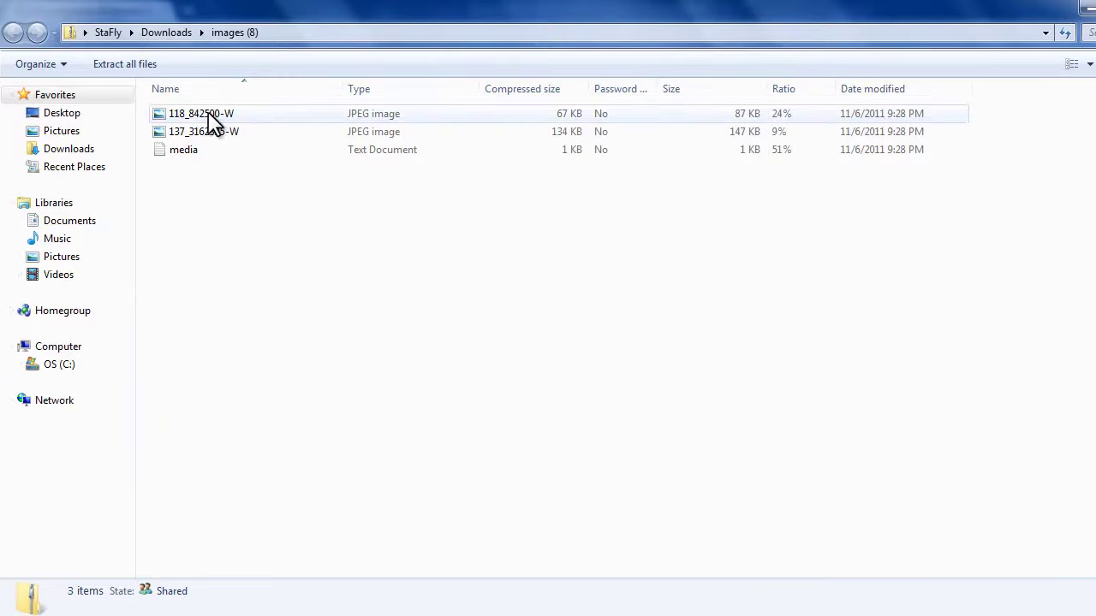
Copy all three files in the images (8) zip, then close its folder window
left_click(213, 123)
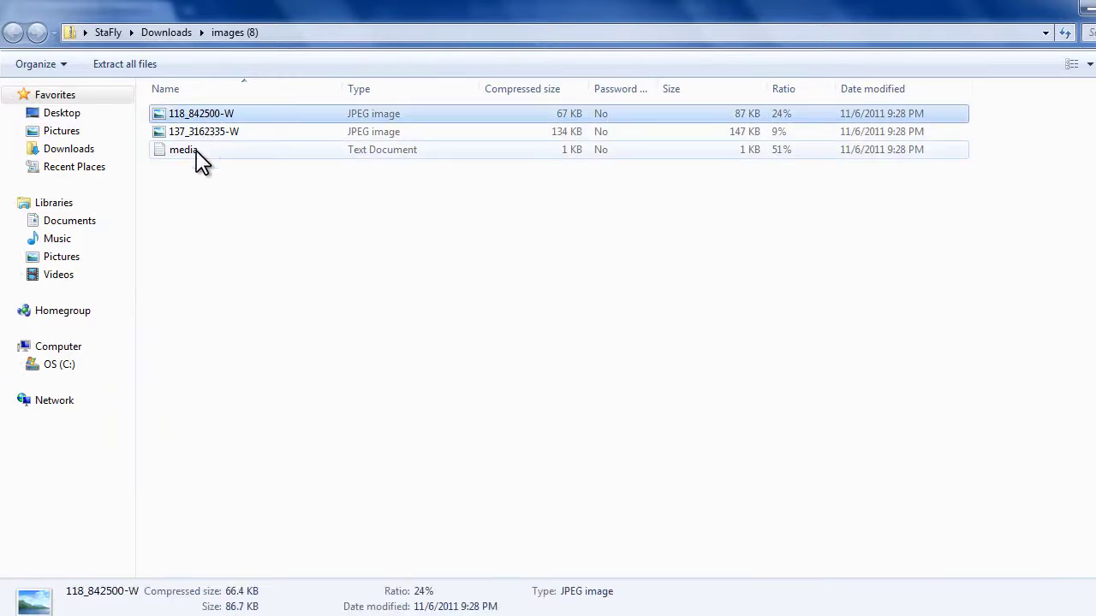
left_click(208, 152, "shift")
right_click(212, 152)
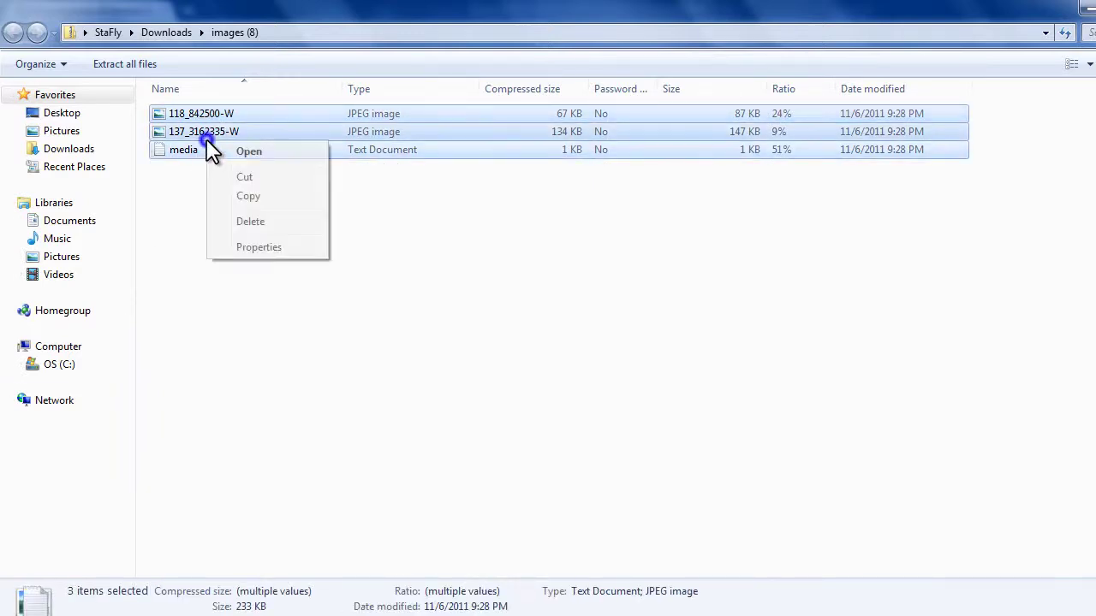
left_click(240, 198)
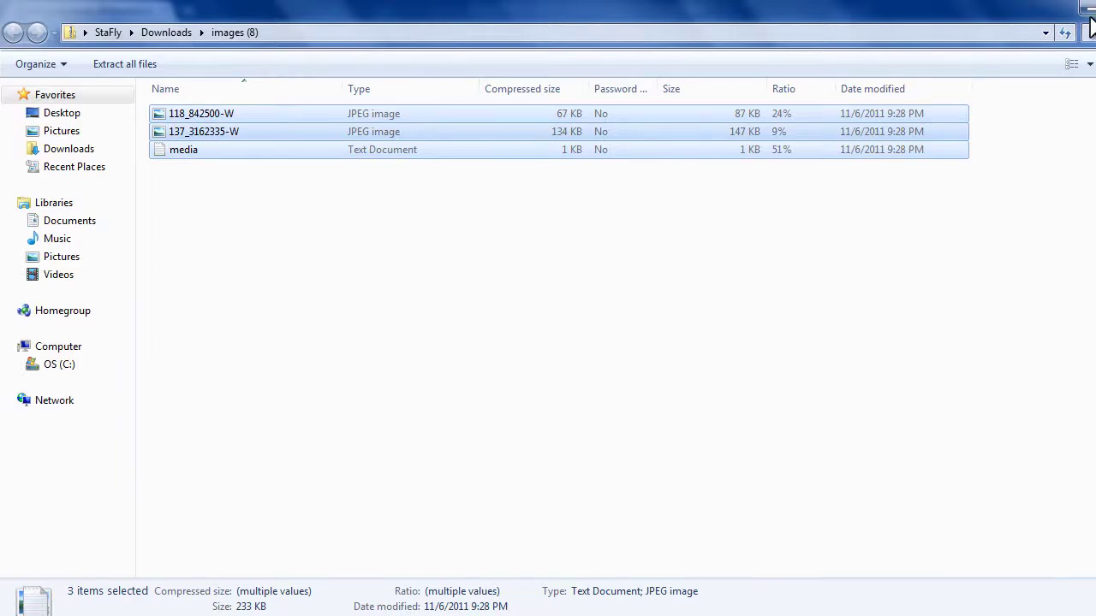
left_click(1090, 17)
Search All Subjects for 'earthquake detector', returning 12 results
left_click(444, 111)
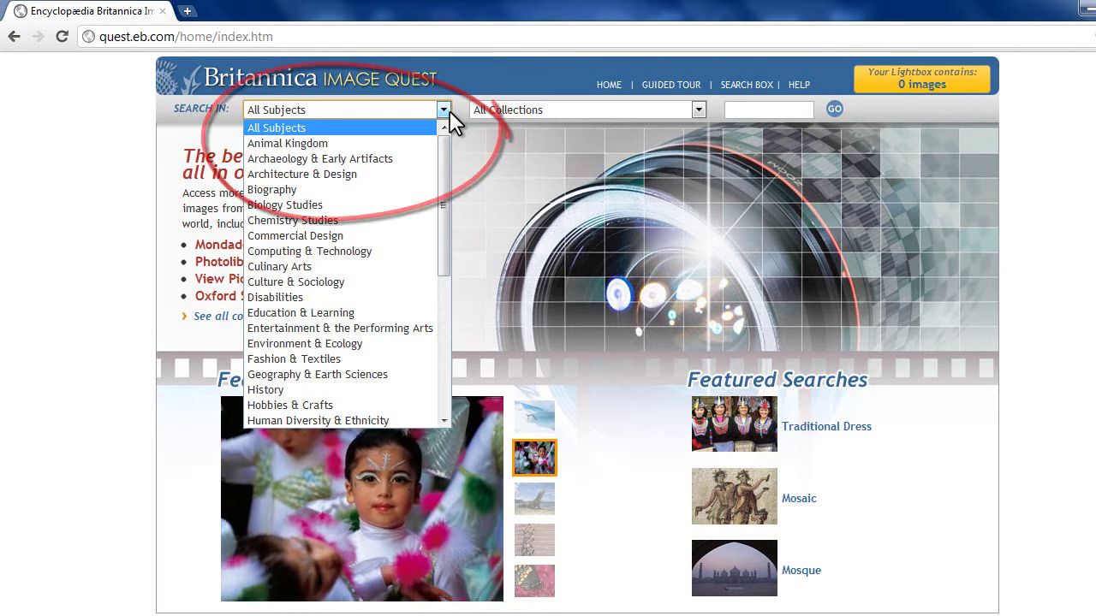
left_click(448, 111)
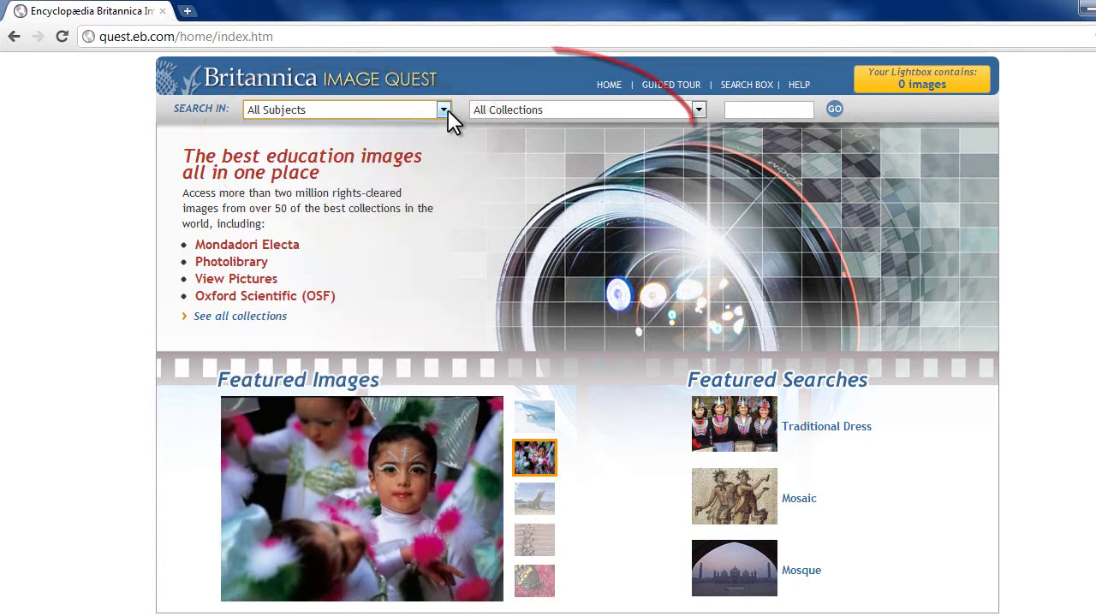
left_click(759, 110)
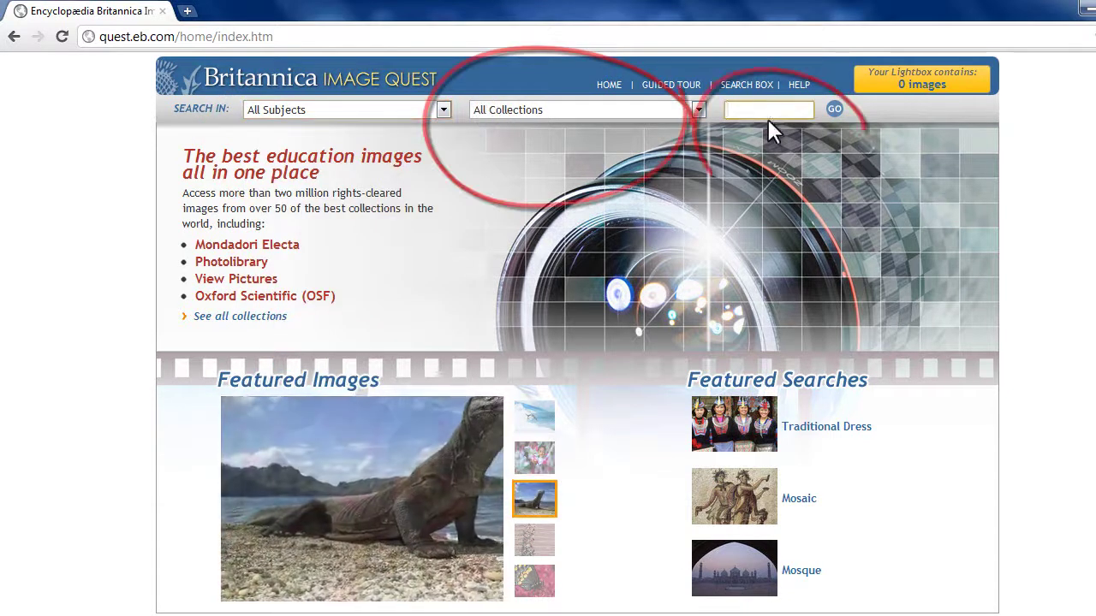
type("ea")
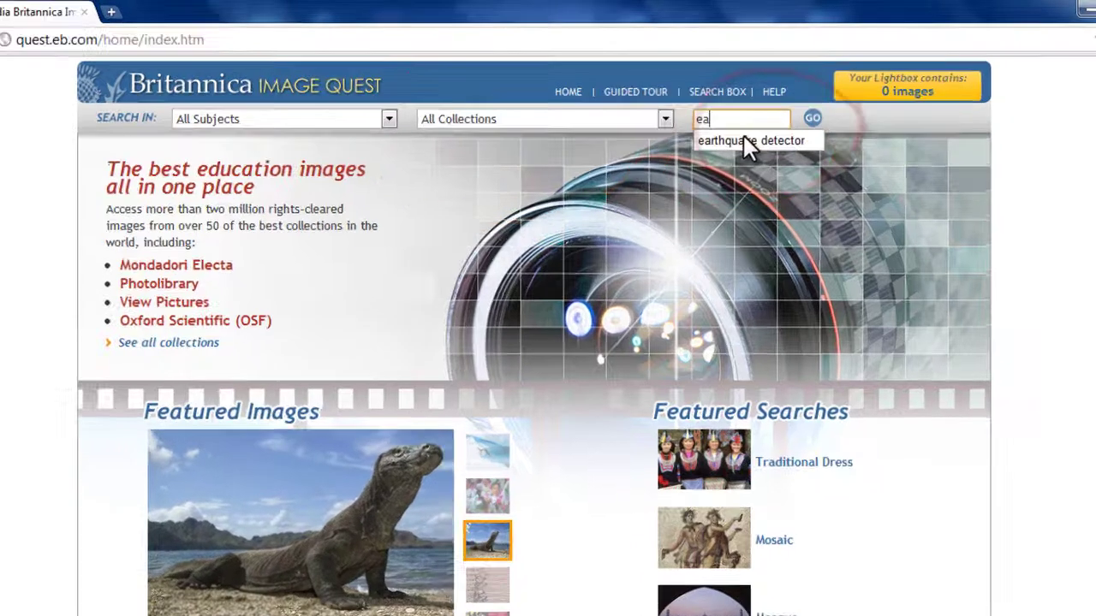
type("rth")
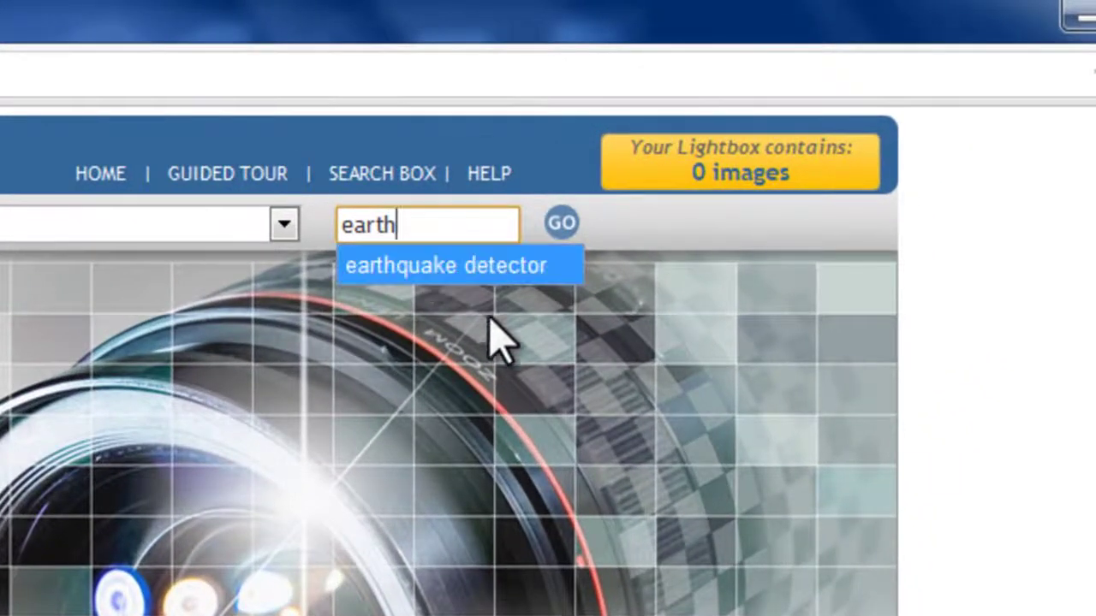
left_click(504, 272)
left_click(561, 224)
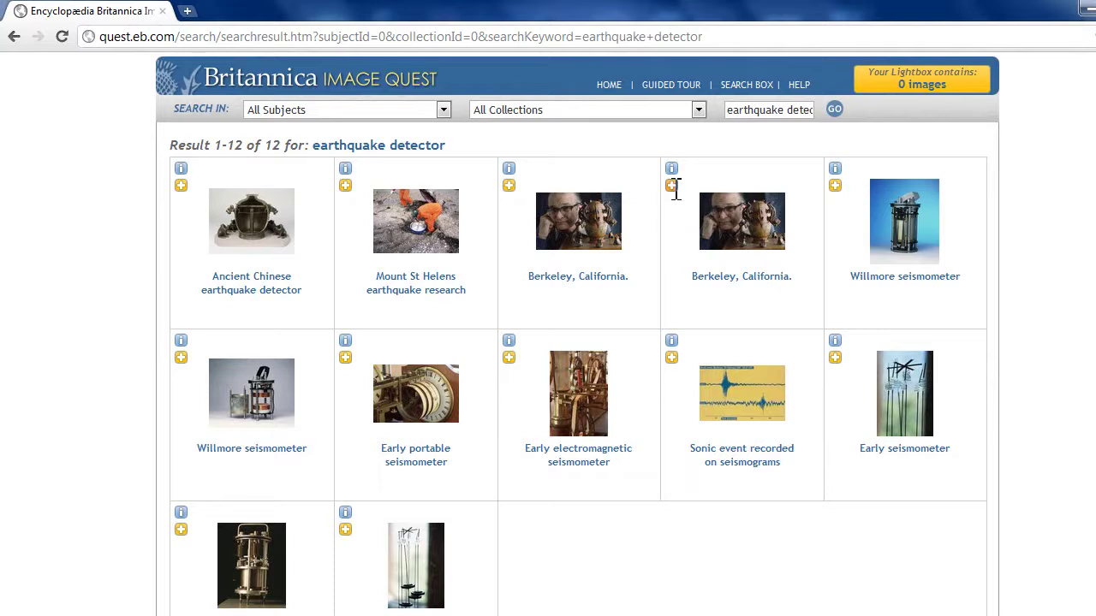
Add the second Berkeley, California image to the lightbox and open its full-size view
left_click(726, 231)
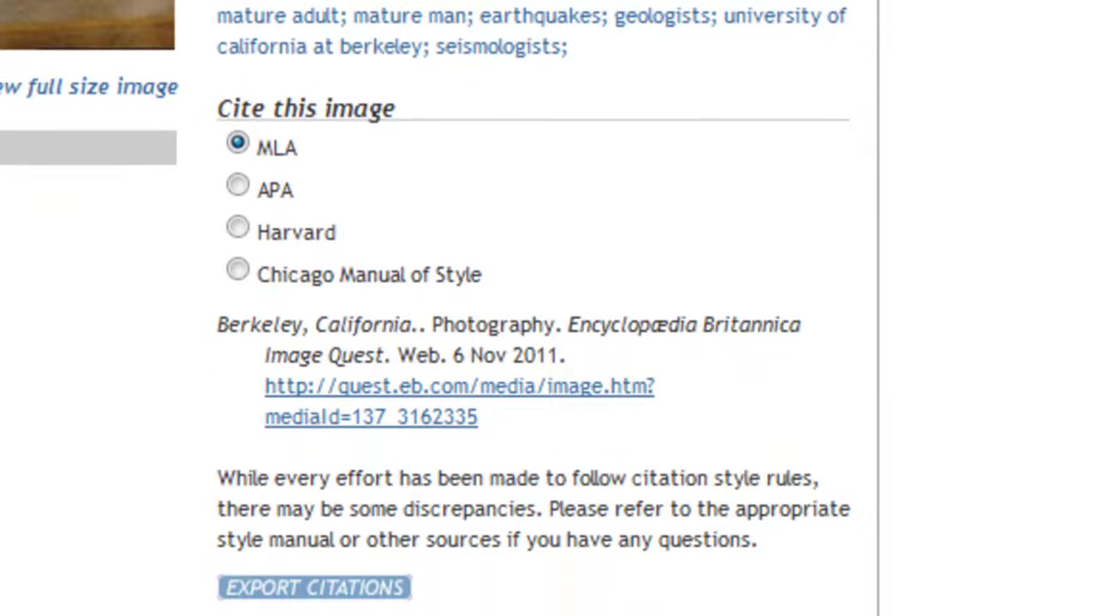
left_click(94, 86)
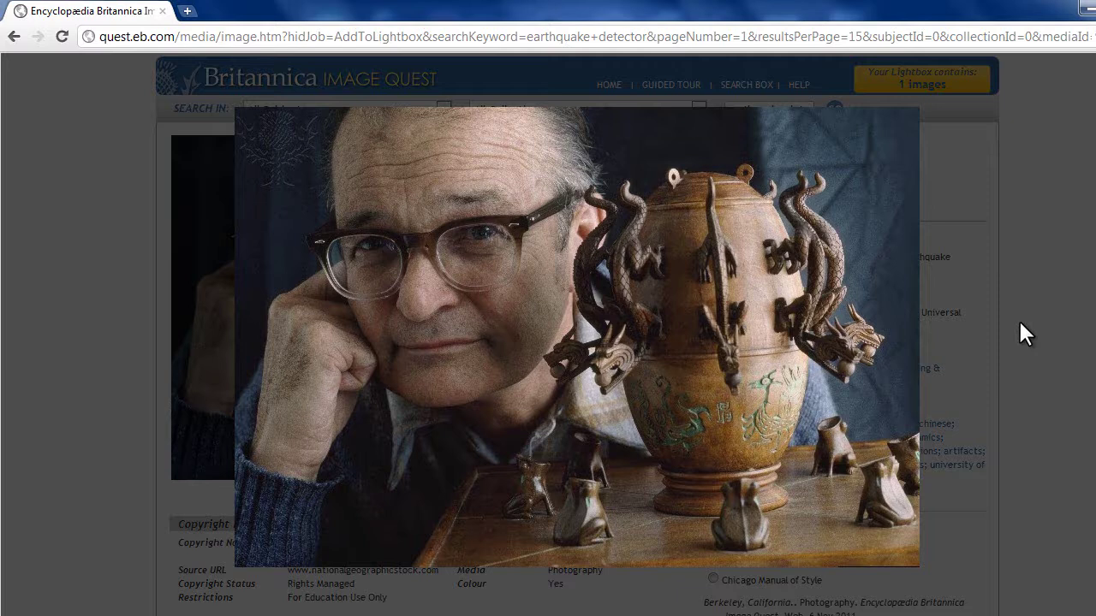